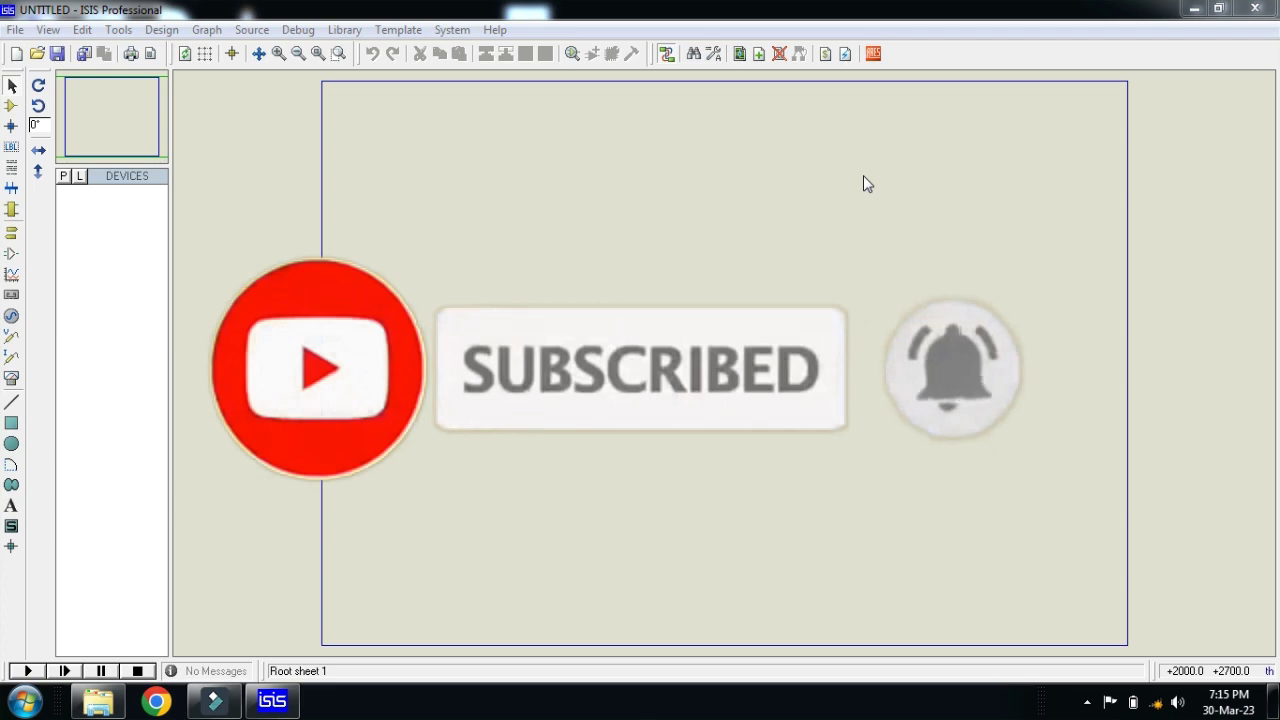
Search the ISIS device picker for 'r track', find no parts, and close it.
{"action": "left_click", "coordinate": [11, 105]}
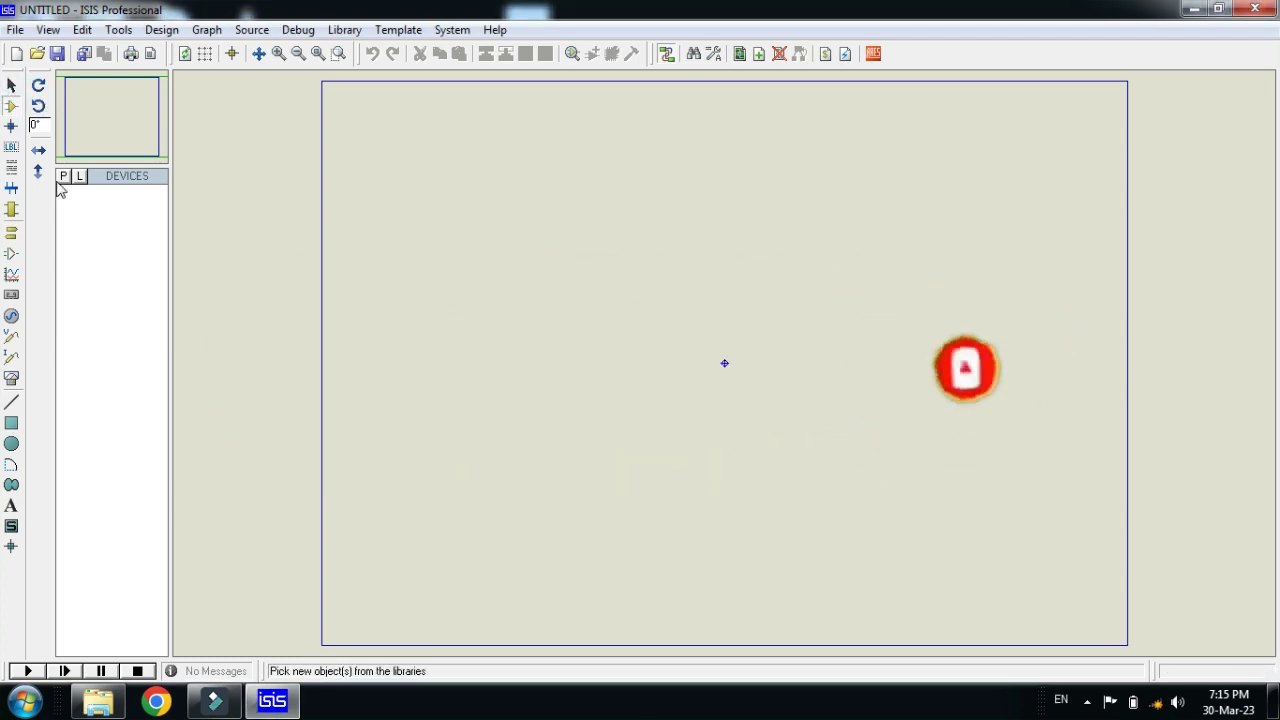
{"action": "left_click", "coordinate": [62, 176]}
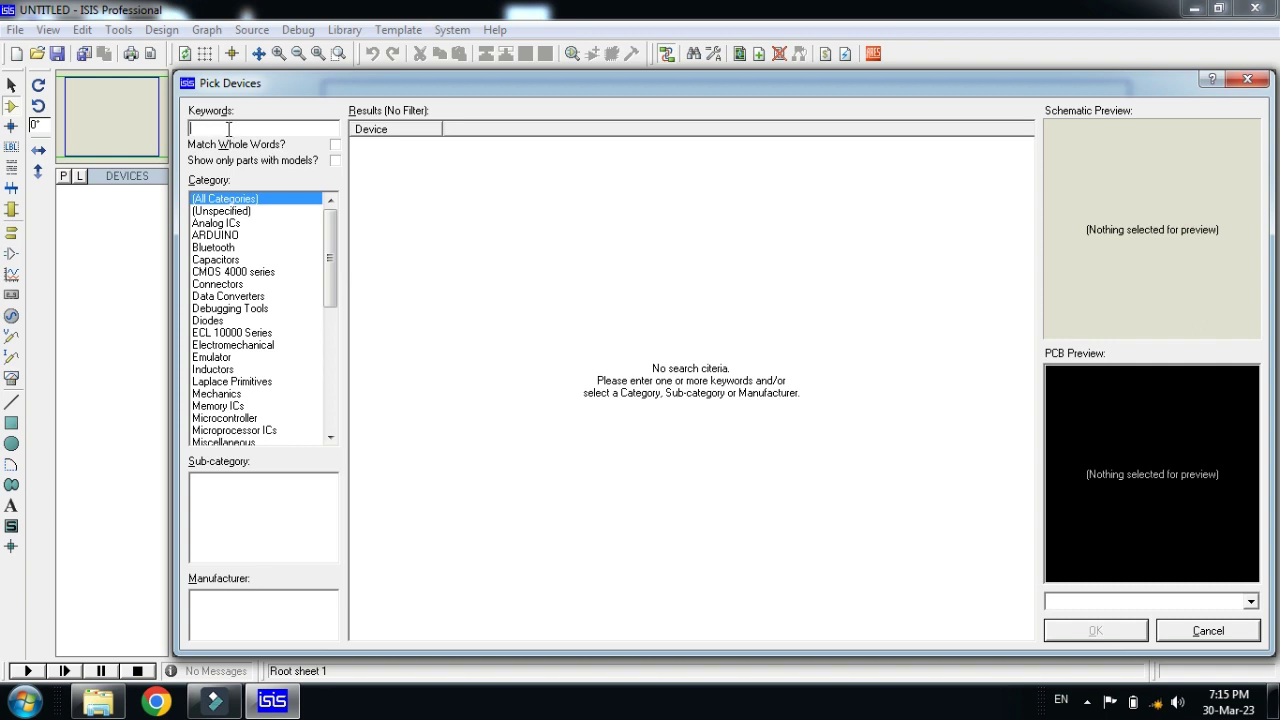
{"action": "type", "text": "r"}
{"action": "key", "text": "BackSpace"}
{"action": "key", "text": "BackSpace"}
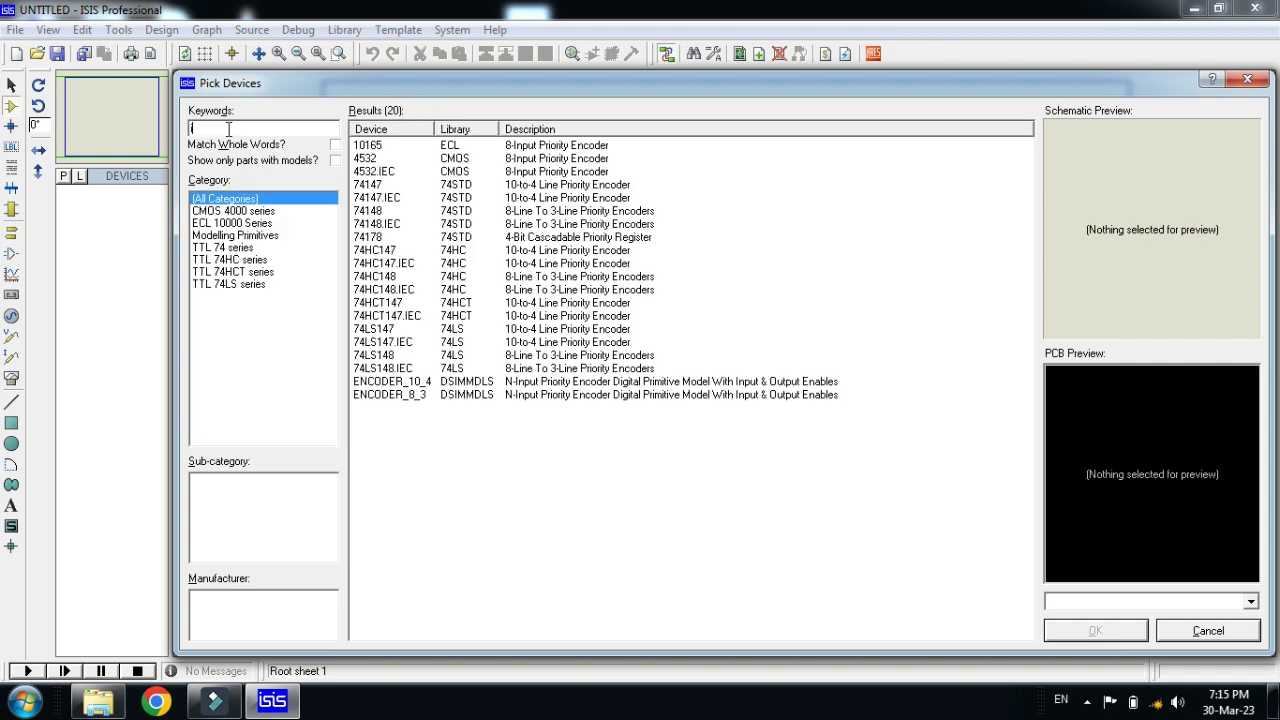
{"action": "type", "text": "r trac"}
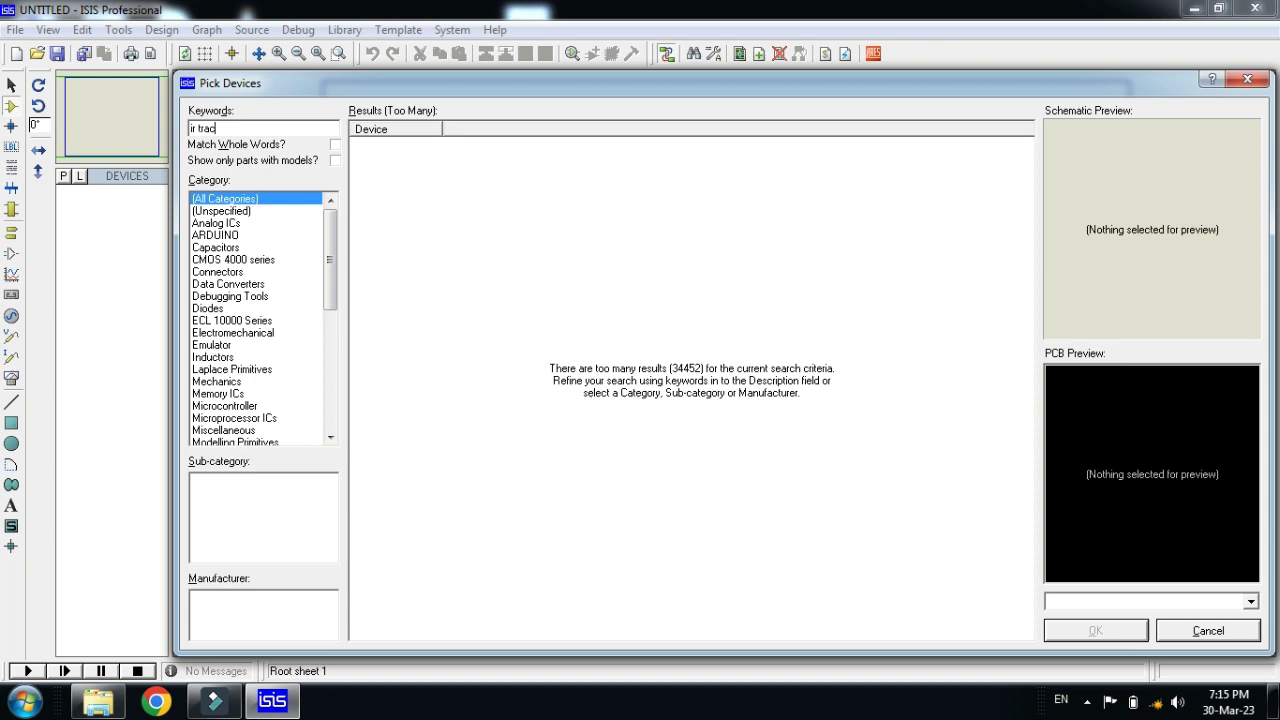
{"action": "type", "text": "ker"}
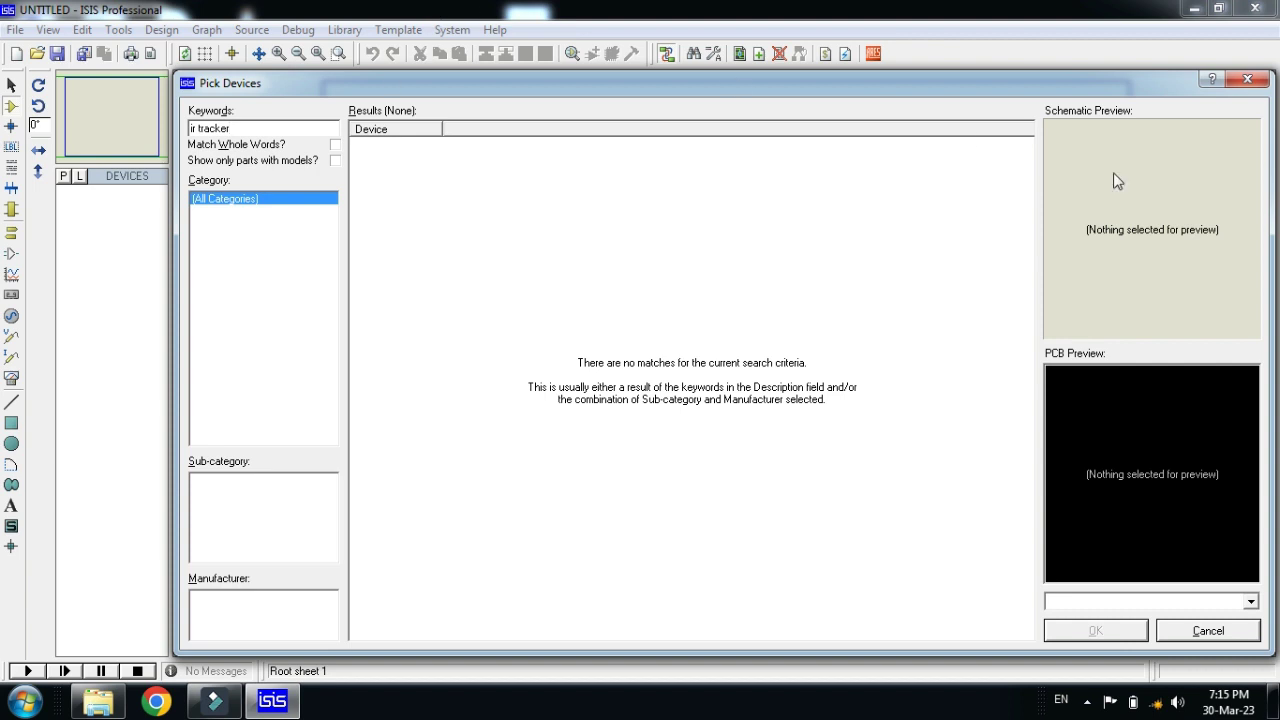
{"action": "left_click", "coordinate": [1247, 79]}
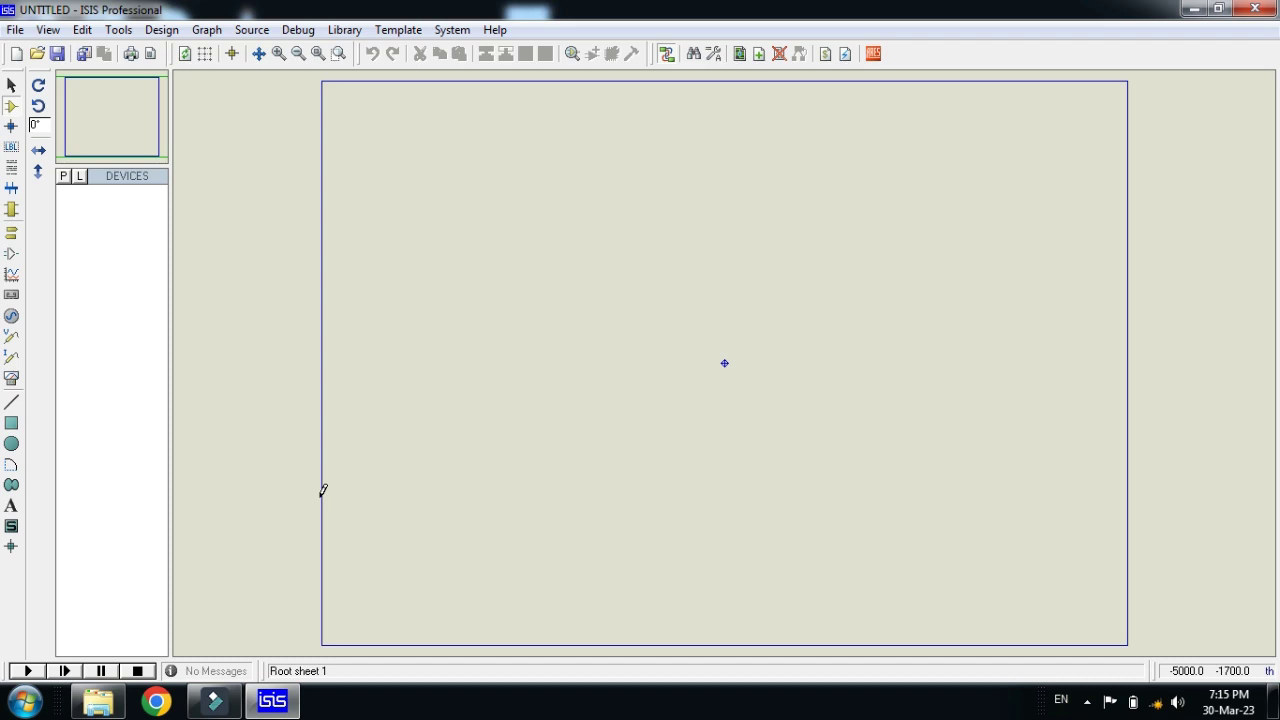
Copy the three InfraredTrackerSensorTEP files from the IR Tracker Sensor Library folder, then search Start for 'isis'.
{"action": "left_click", "coordinate": [98, 700]}
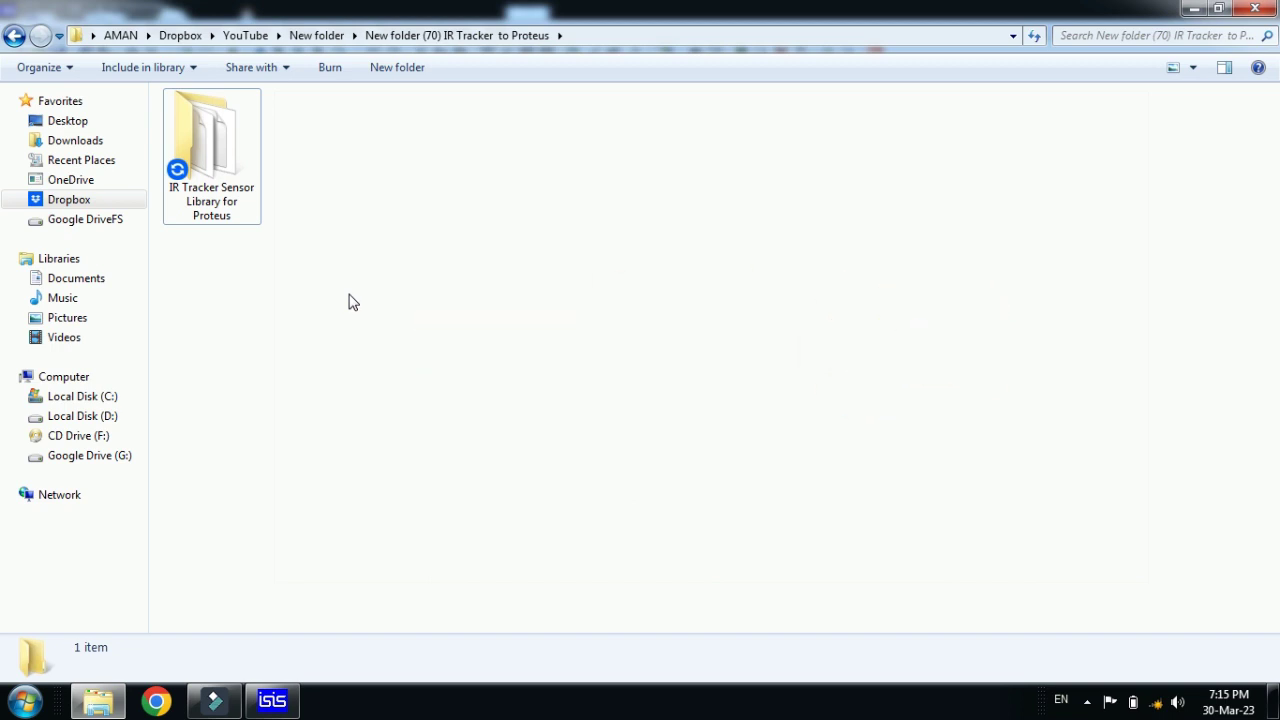
{"action": "left_click", "coordinate": [229, 168]}
{"action": "right_click", "coordinate": [230, 168]}
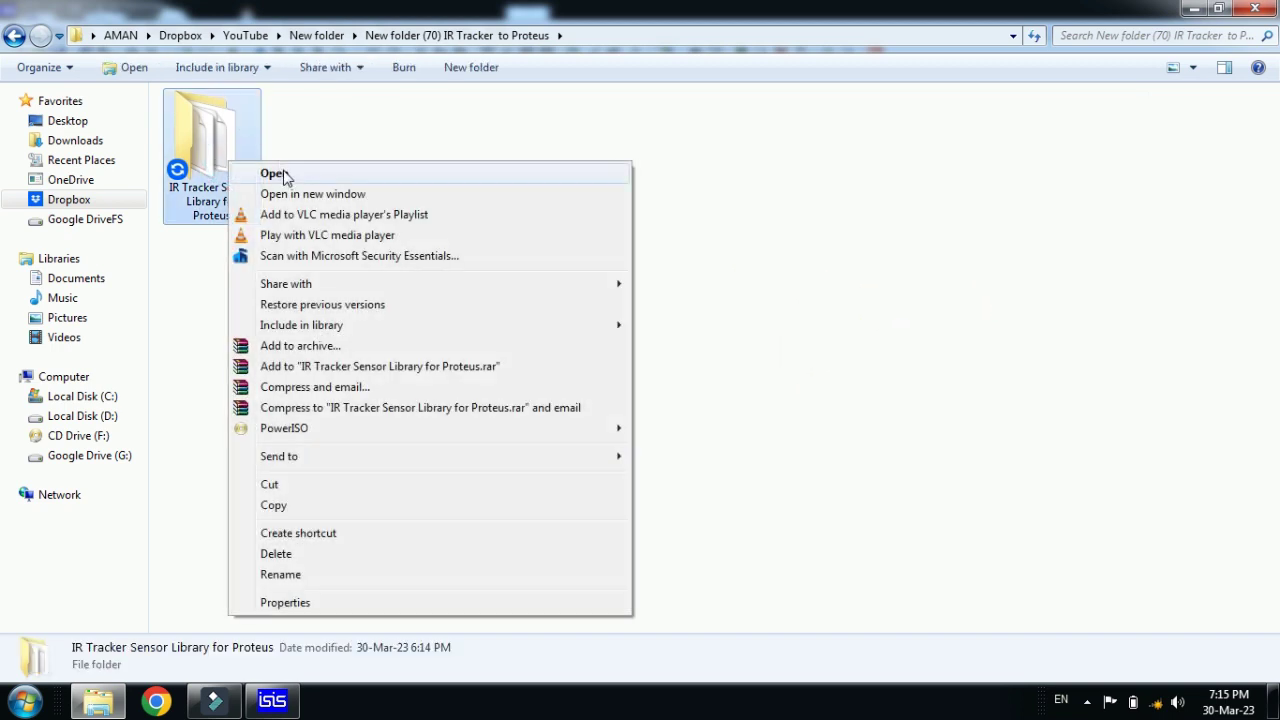
{"action": "left_click", "coordinate": [254, 170]}
{"action": "left_click_drag", "start_coordinate": [316, 288], "coordinate": [263, 100]}
{"action": "left_click", "coordinate": [294, 217]}
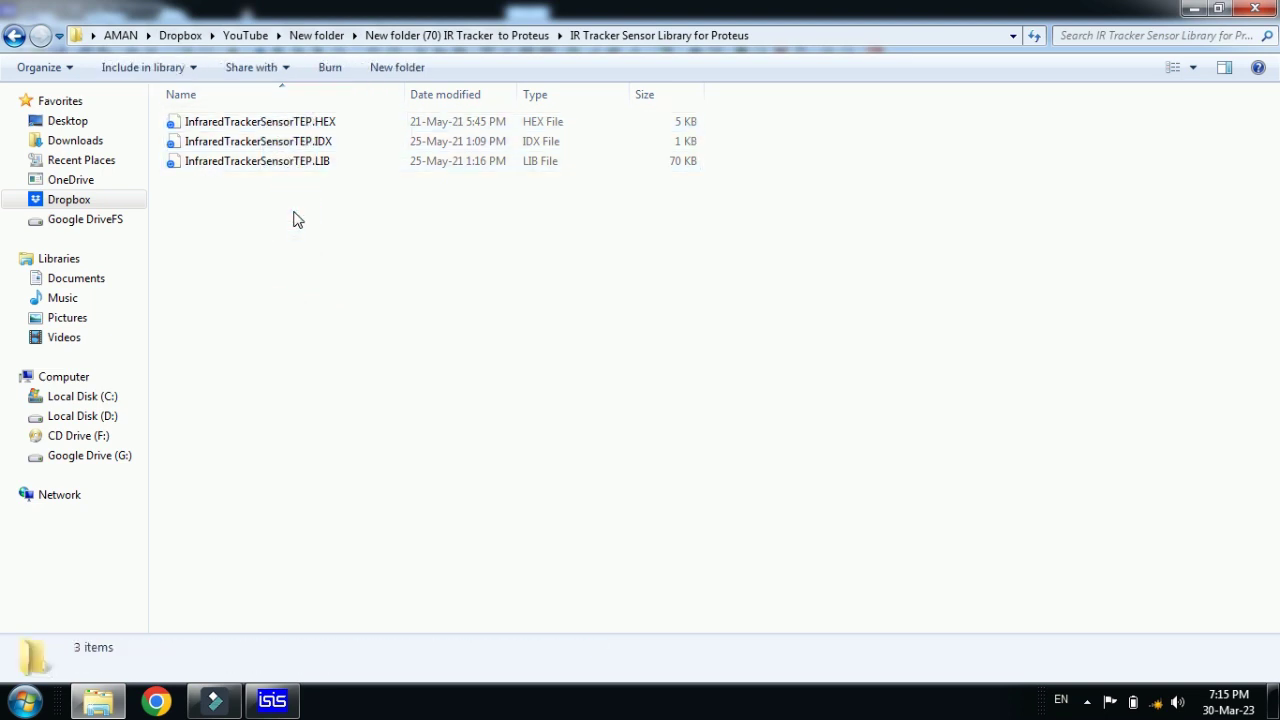
{"action": "left_click_drag", "start_coordinate": [293, 250], "coordinate": [288, 98]}
{"action": "right_click", "coordinate": [336, 141]}
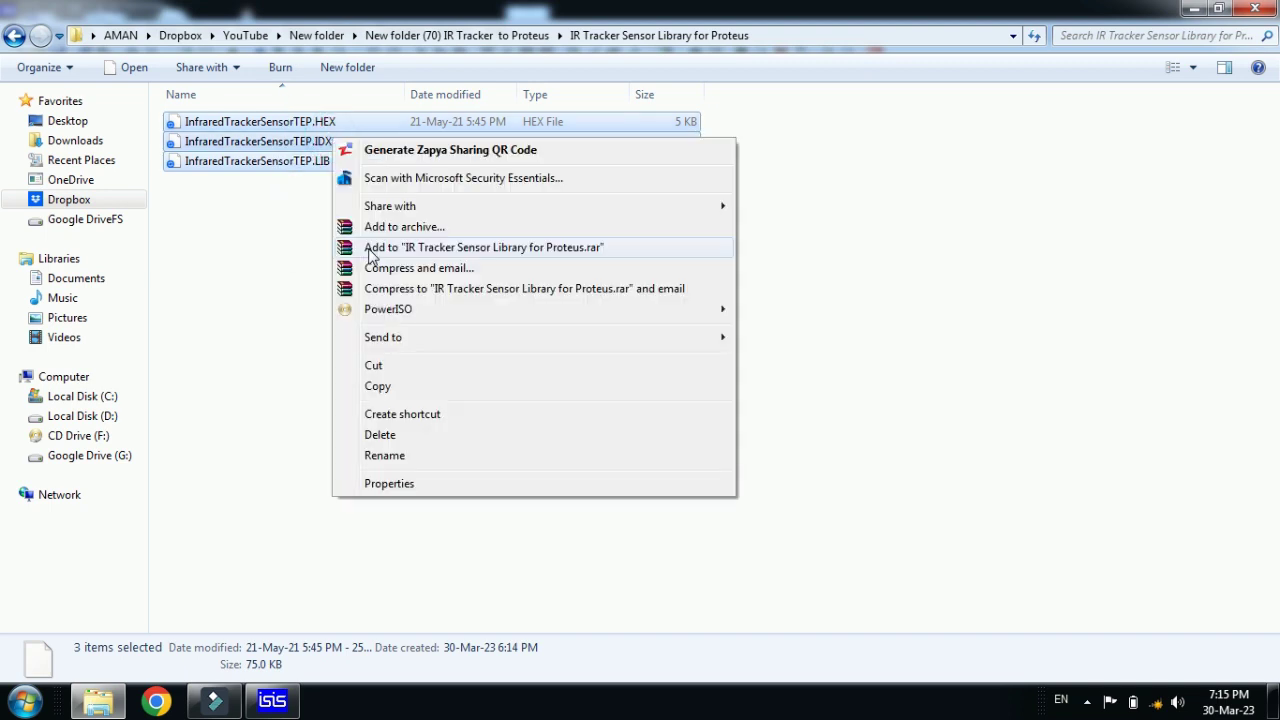
{"action": "left_click", "coordinate": [379, 387]}
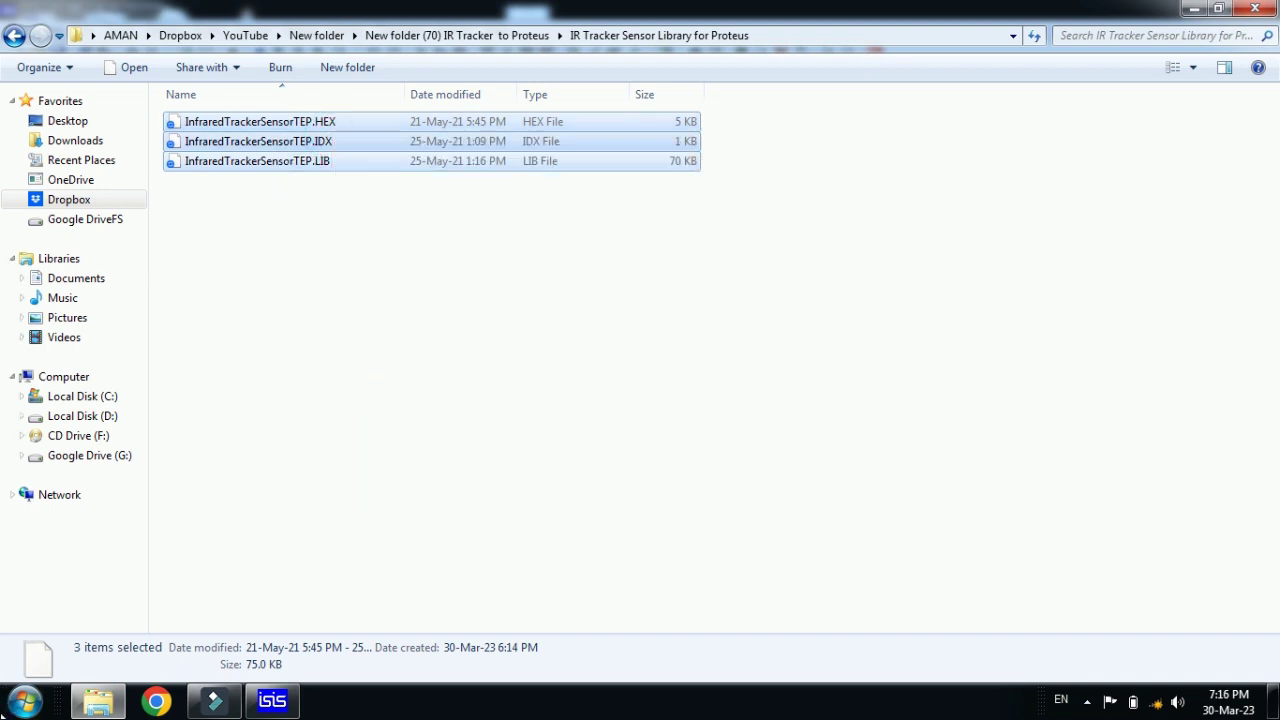
{"action": "left_click", "coordinate": [30, 704]}
{"action": "type", "text": "isis"}
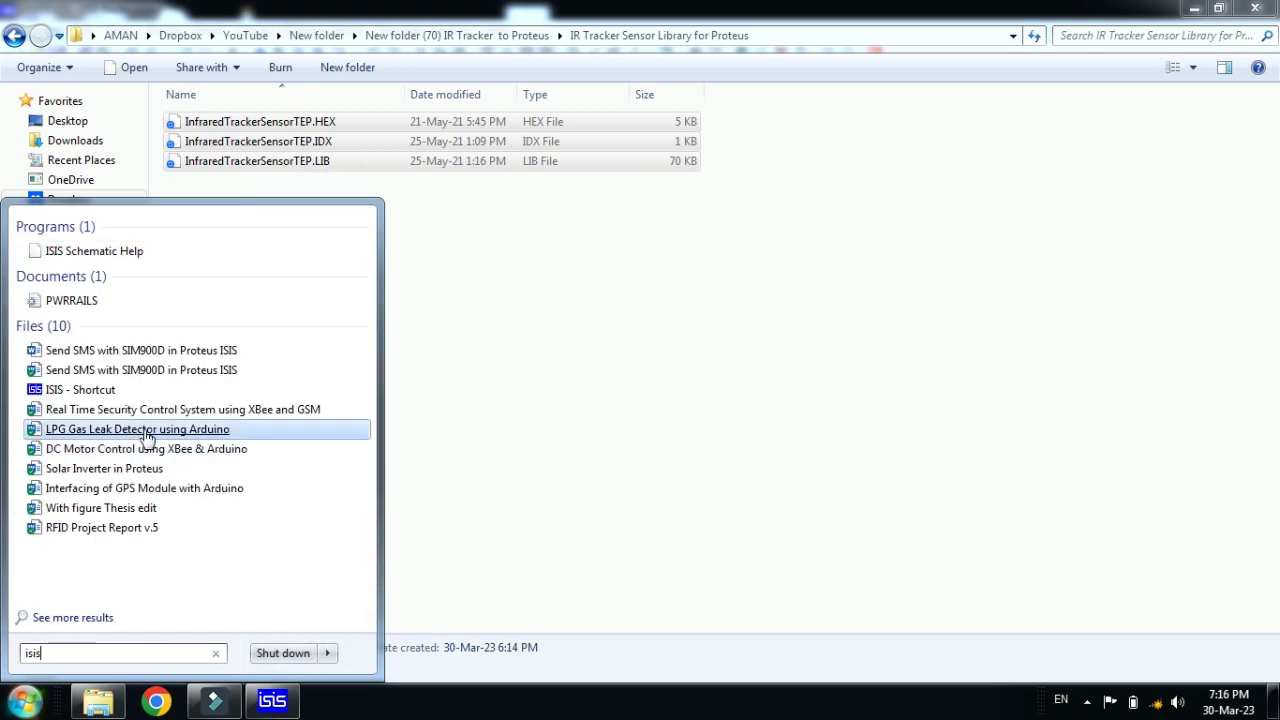
Open the ISIS shortcut's file location and go up from BIN to Proteus 7 Professional.
{"action": "right_click", "coordinate": [95, 398]}
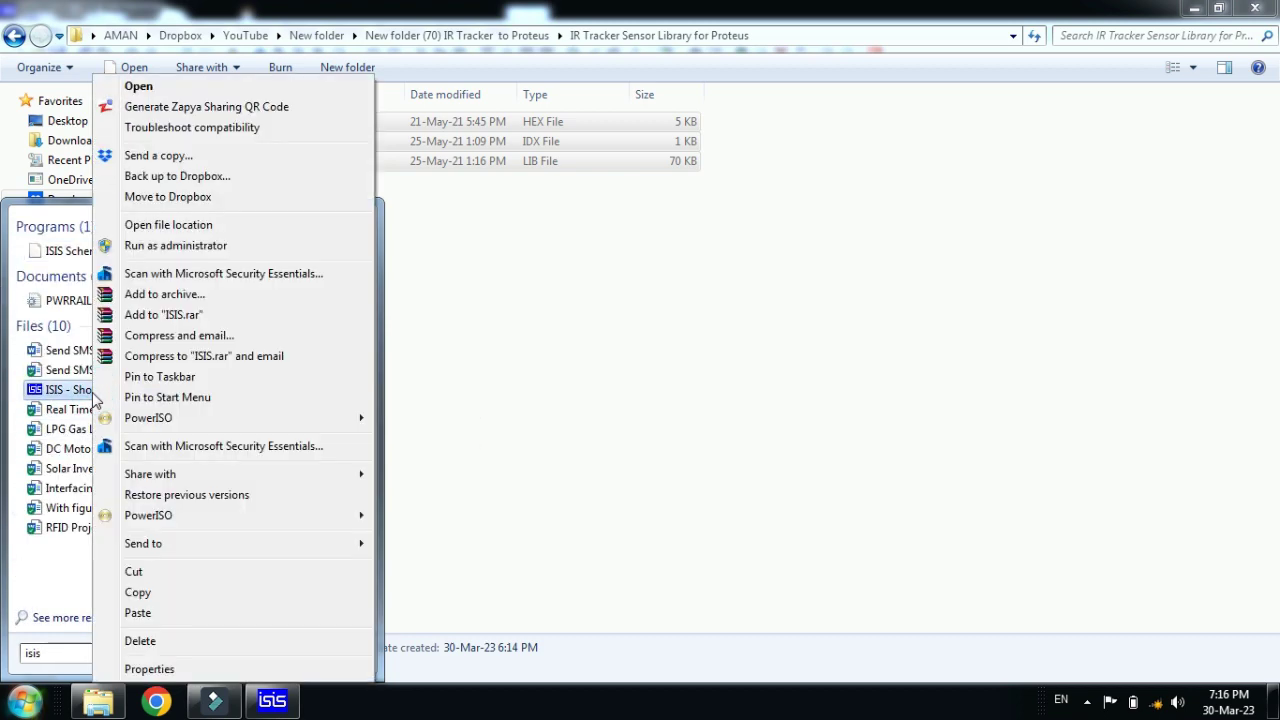
{"action": "left_click", "coordinate": [224, 233]}
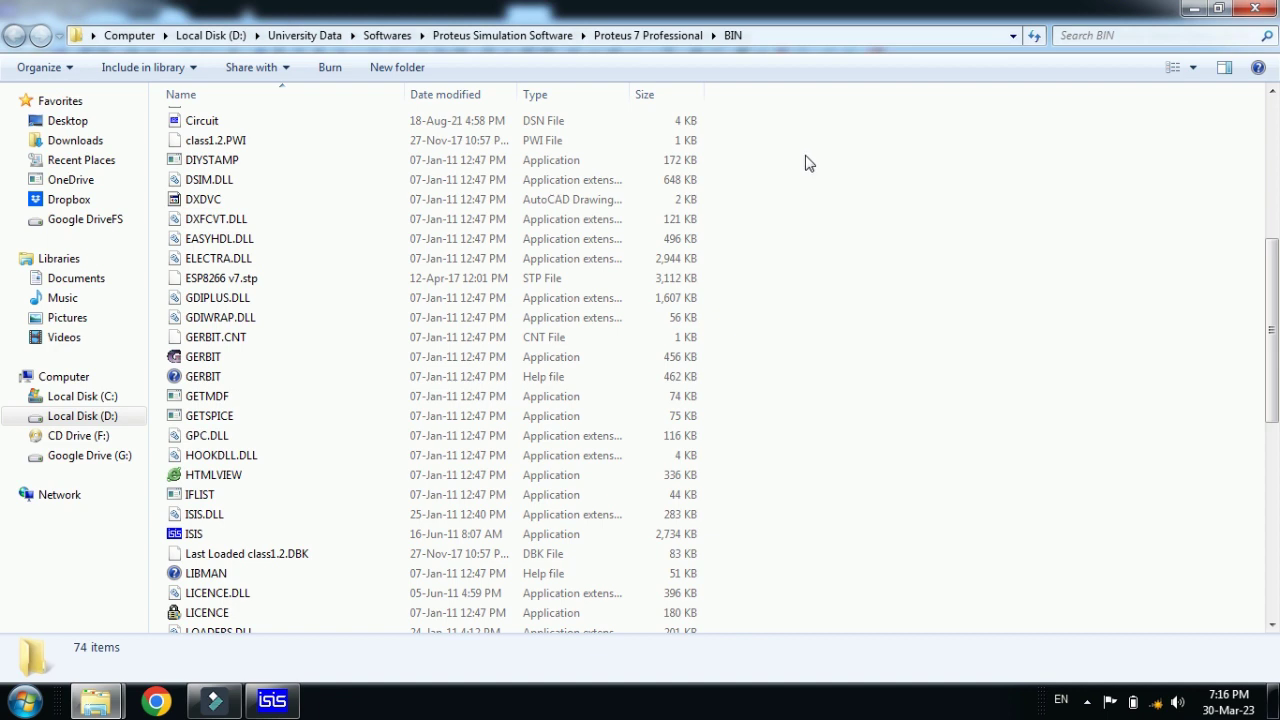
{"action": "left_click", "coordinate": [640, 35]}
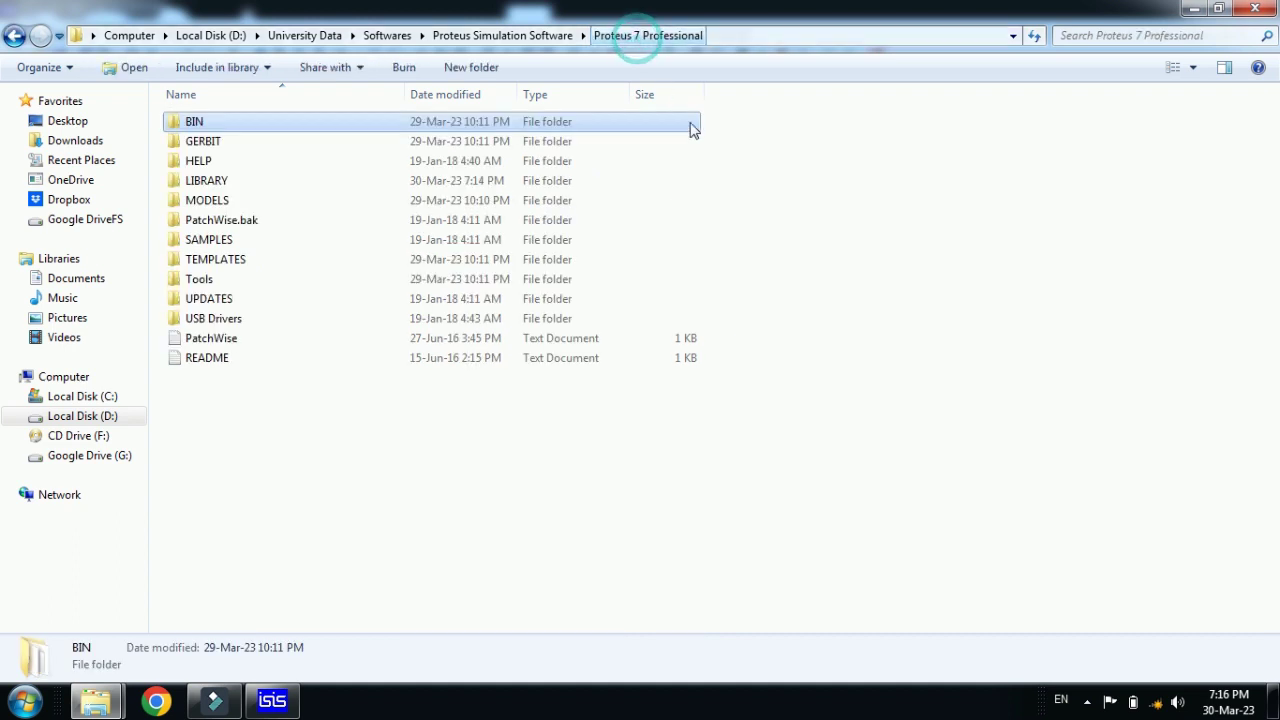
{"action": "left_click", "coordinate": [834, 275]}
{"action": "left_click", "coordinate": [453, 467]}
{"action": "left_click_drag", "start_coordinate": [455, 468], "coordinate": [371, 122]}
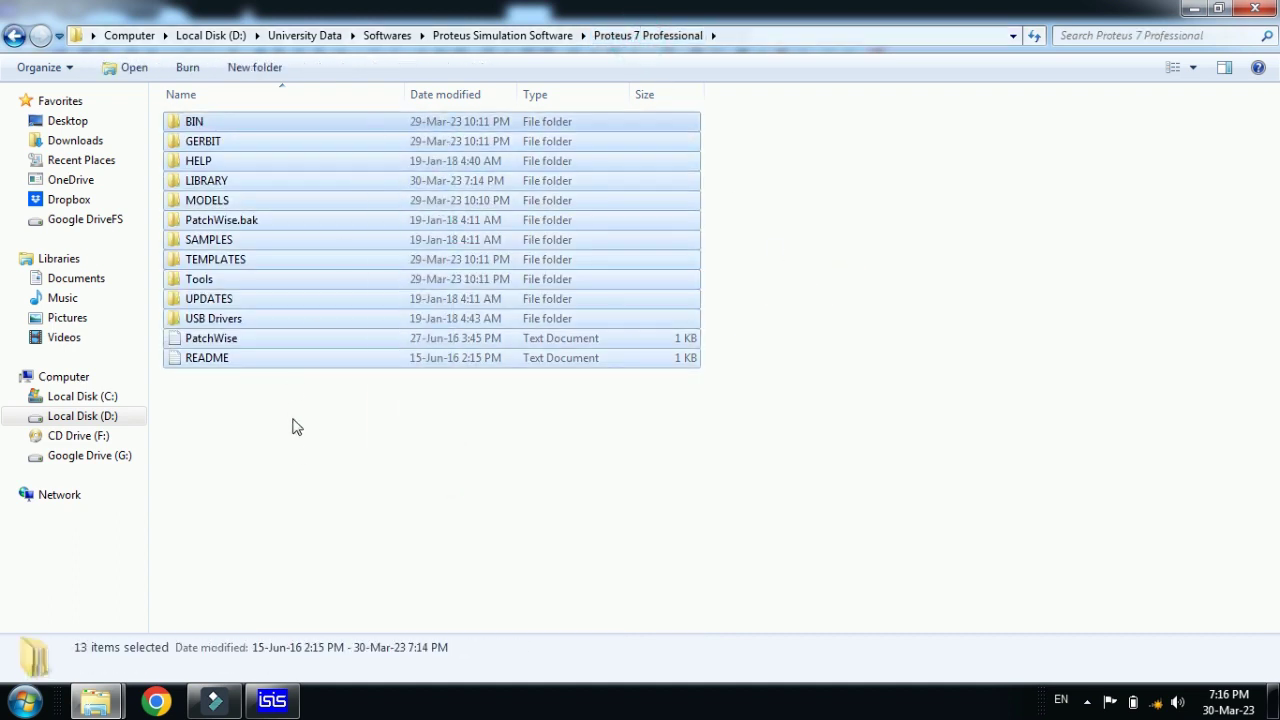
{"action": "left_click", "coordinate": [298, 449]}
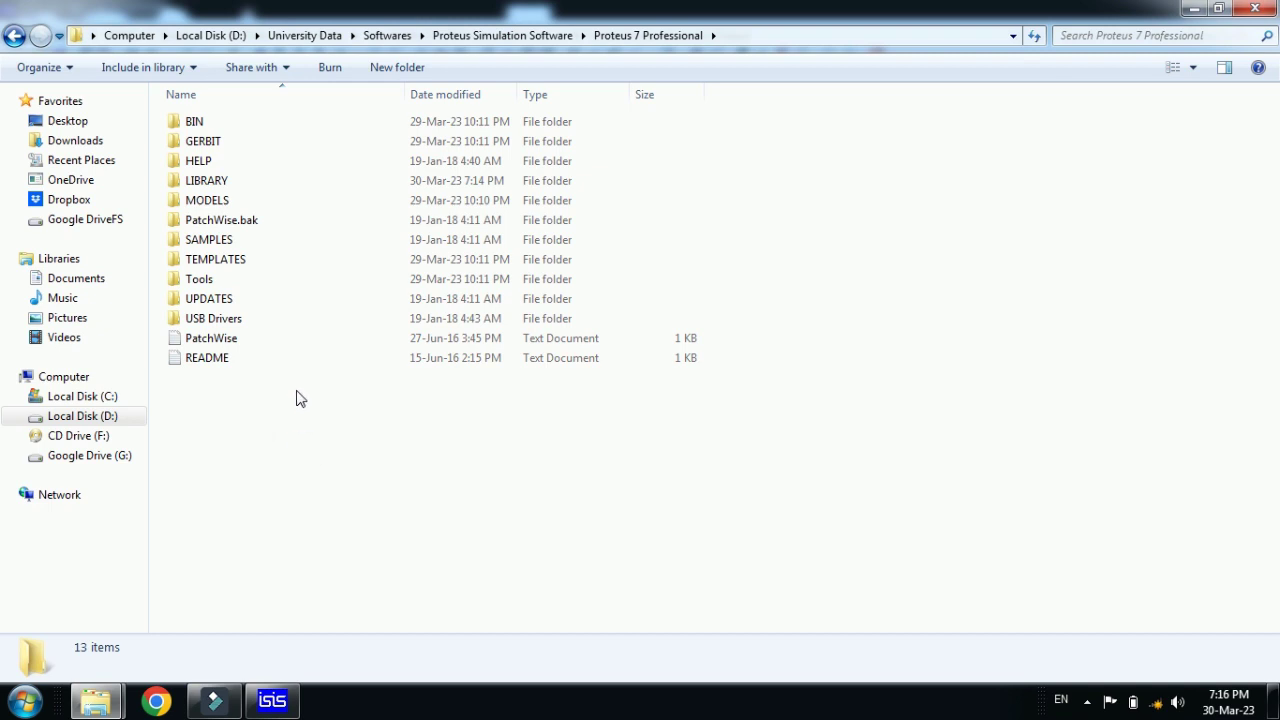
Open the LIBRARY folder and paste the three InfraredTrackerSensorTEP files into it.
{"action": "left_click", "coordinate": [205, 183]}
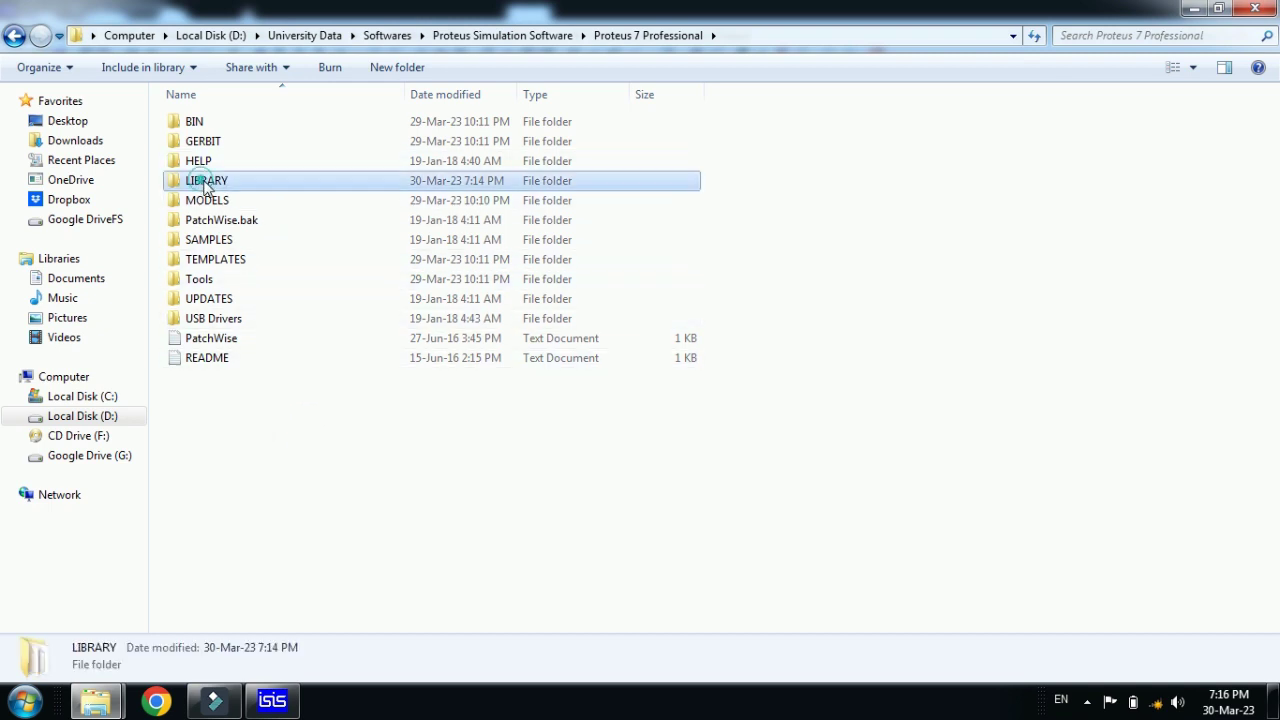
{"action": "right_click", "coordinate": [251, 188]}
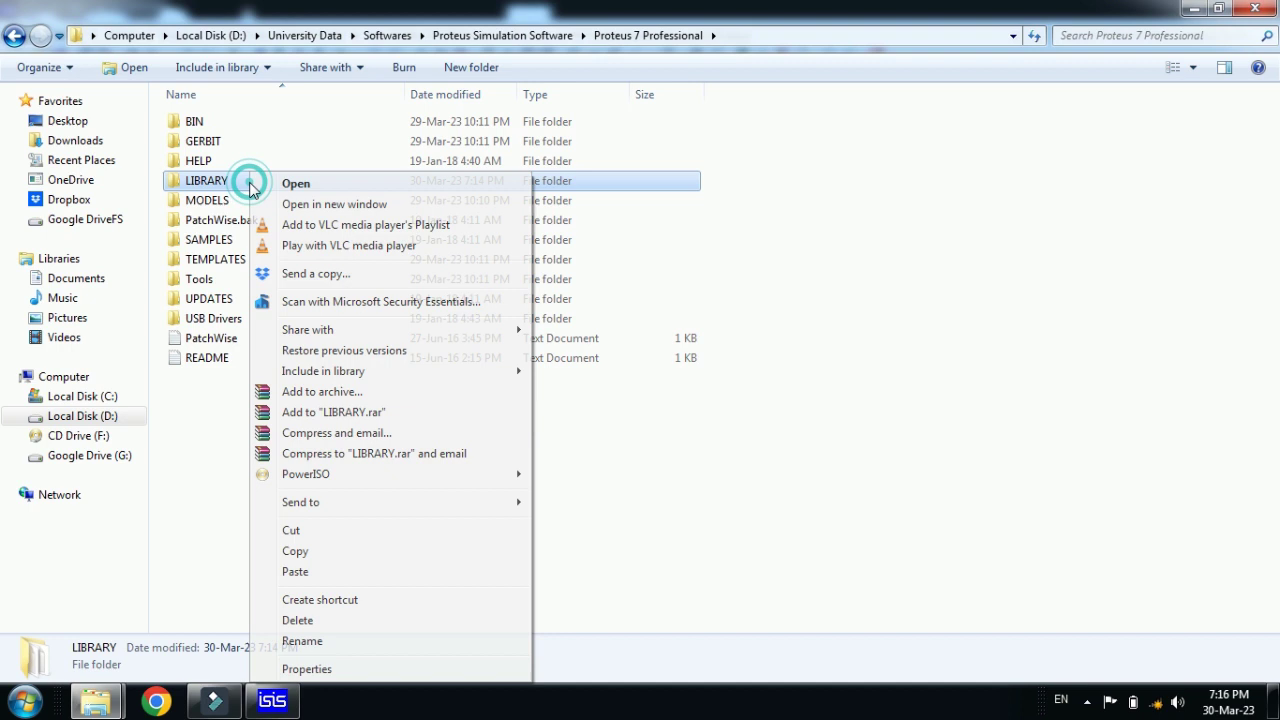
{"action": "left_click", "coordinate": [325, 190]}
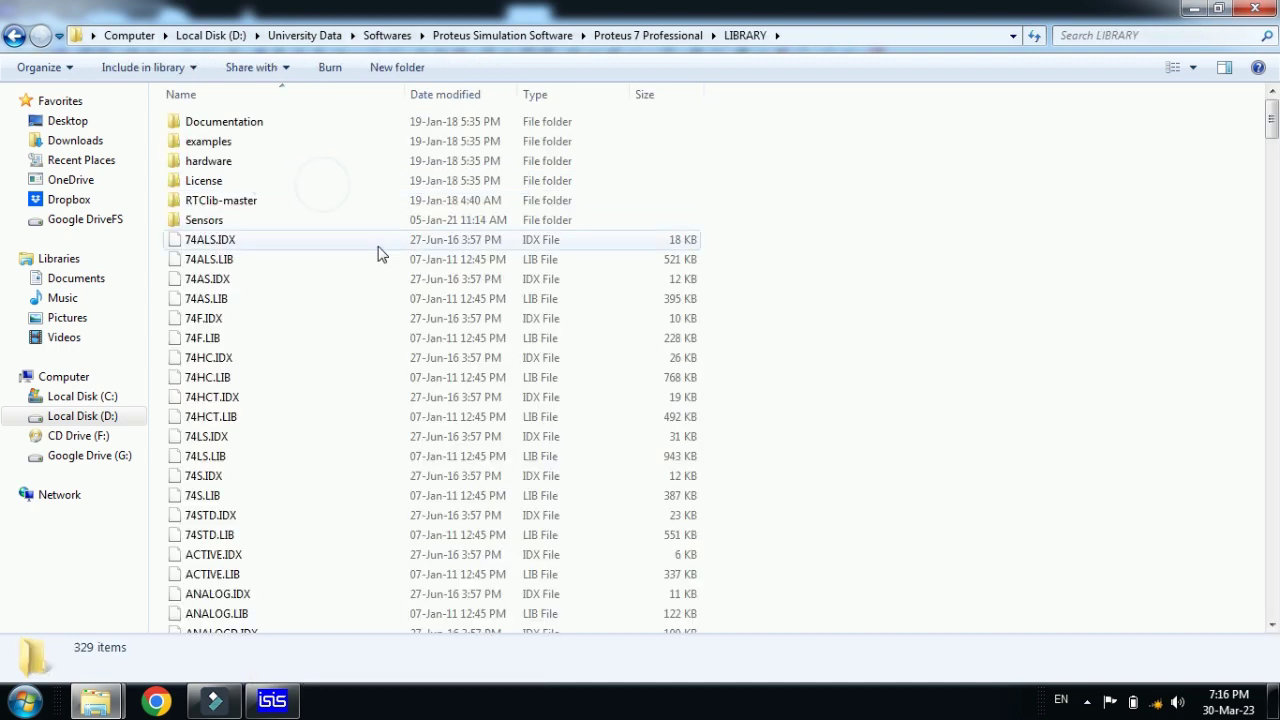
{"action": "right_click", "coordinate": [860, 204]}
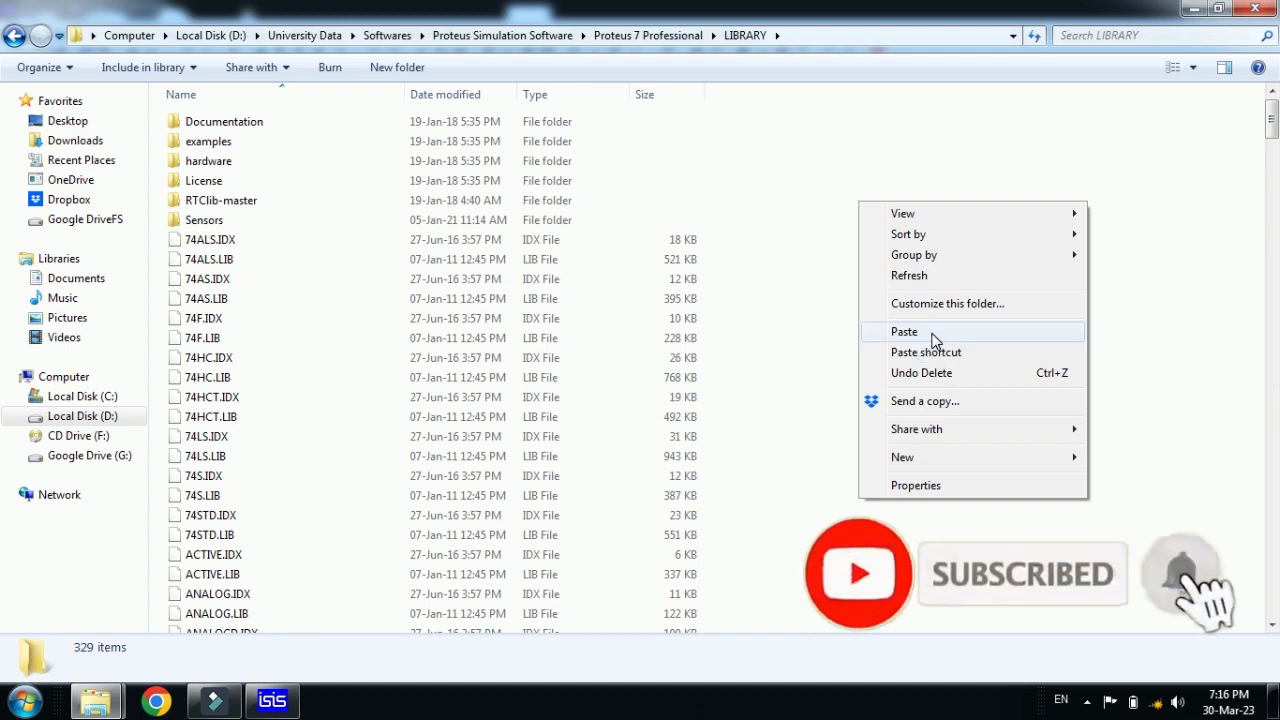
{"action": "left_click", "coordinate": [931, 334]}
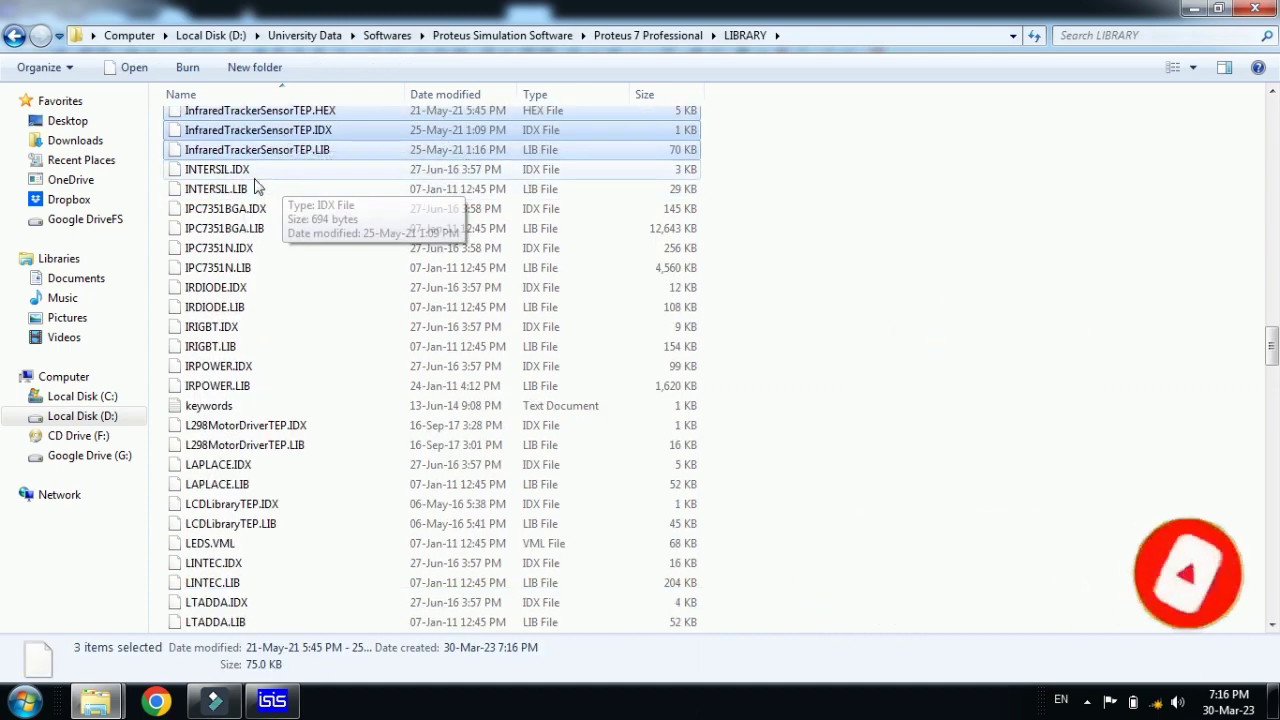
{"action": "scroll", "coordinate": [290, 175], "scroll_direction": "down", "scroll_amount": 1}
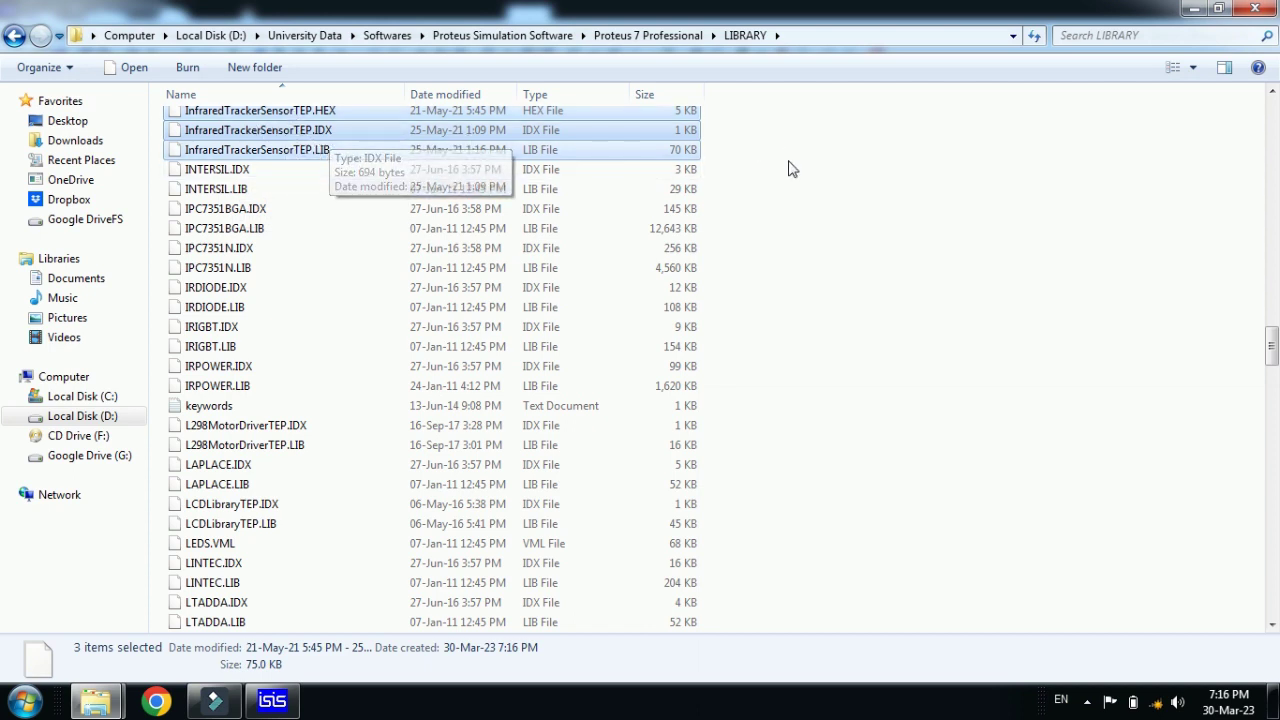
{"action": "left_click", "coordinate": [834, 198]}
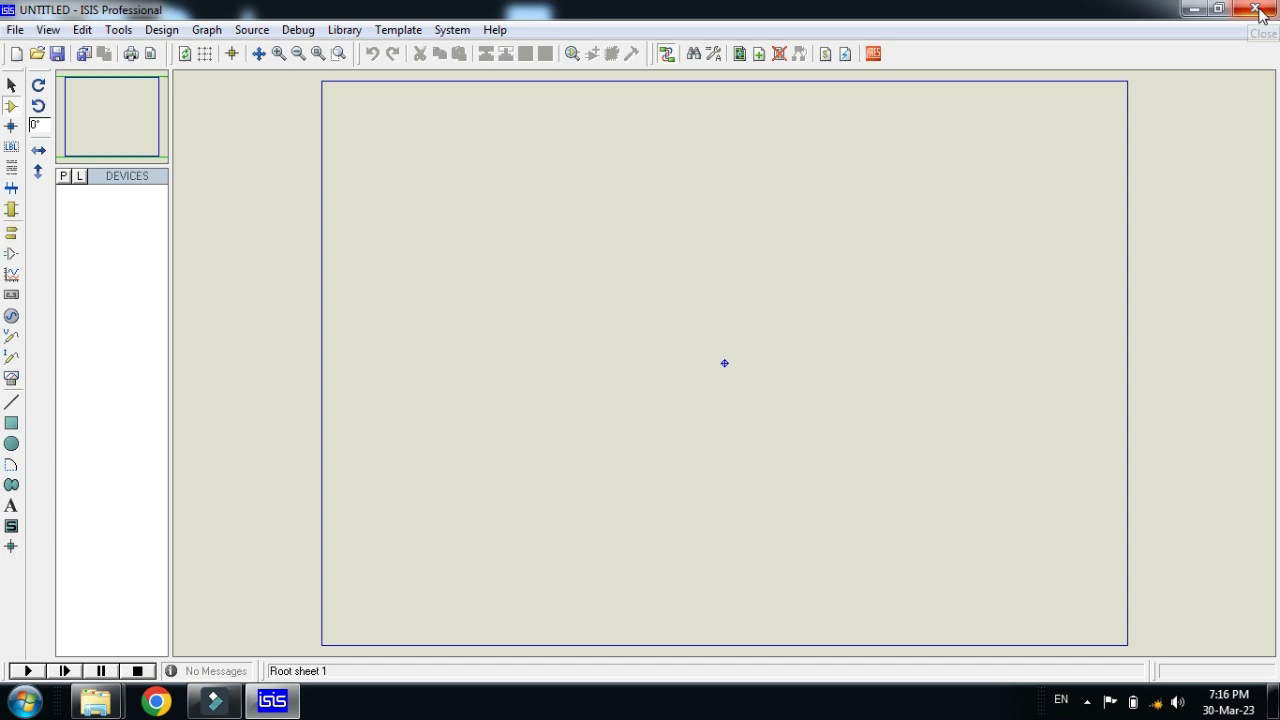
Close ISIS and relaunch it from the Start menu.
{"action": "left_click", "coordinate": [1256, 10]}
{"action": "left_click", "coordinate": [24, 700]}
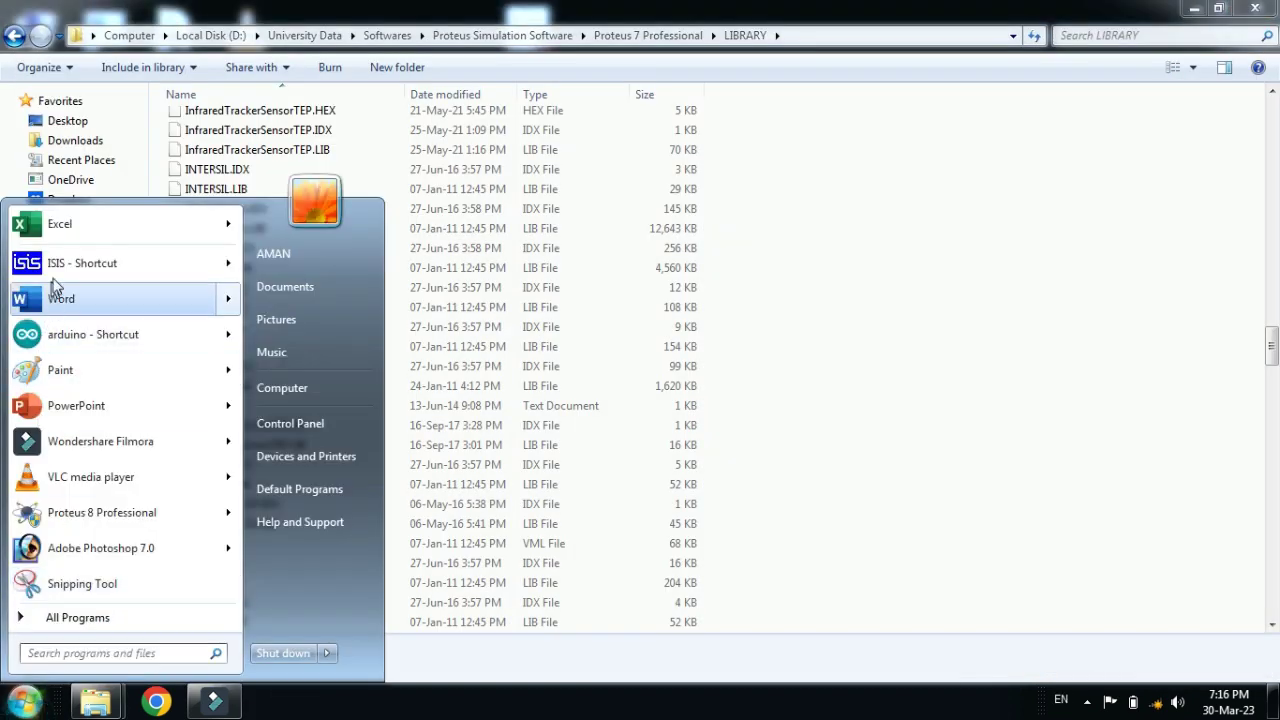
{"action": "right_click", "coordinate": [55, 265]}
{"action": "left_click", "coordinate": [62, 276]}
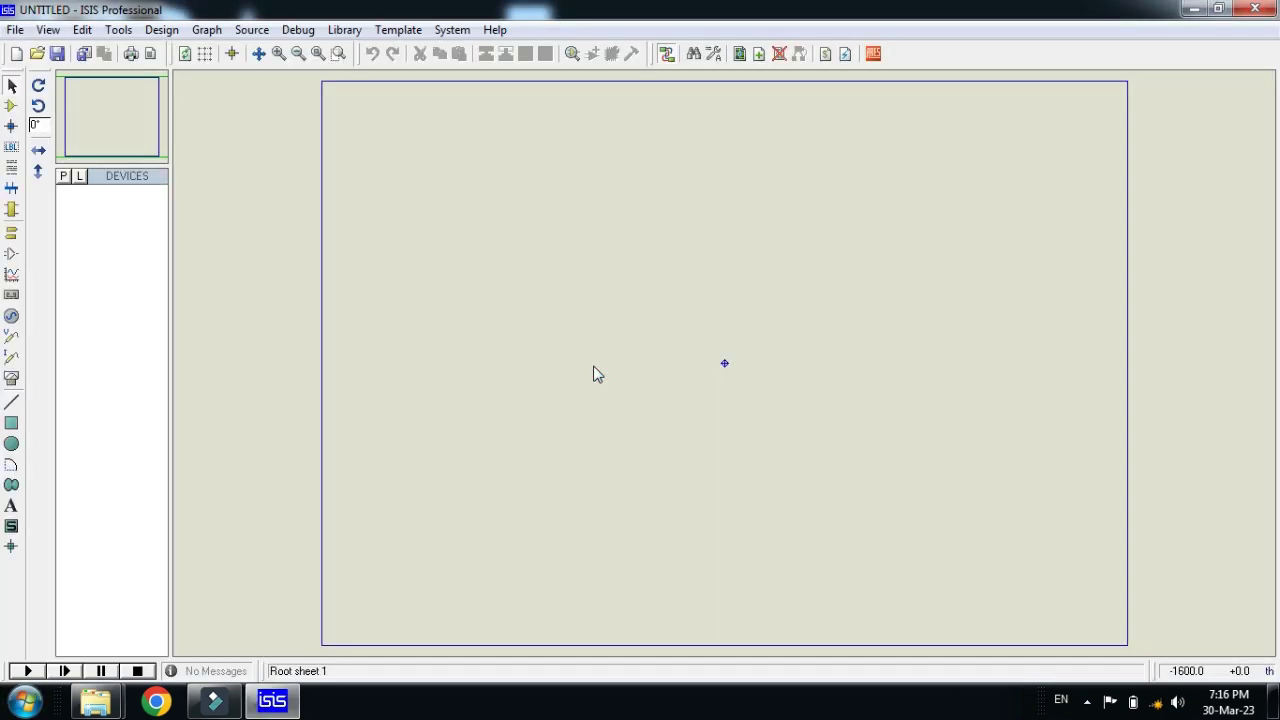
In Component mode, open the part picker and preview the IR TRACKER SENSOR variants.
{"action": "left_click", "coordinate": [11, 105]}
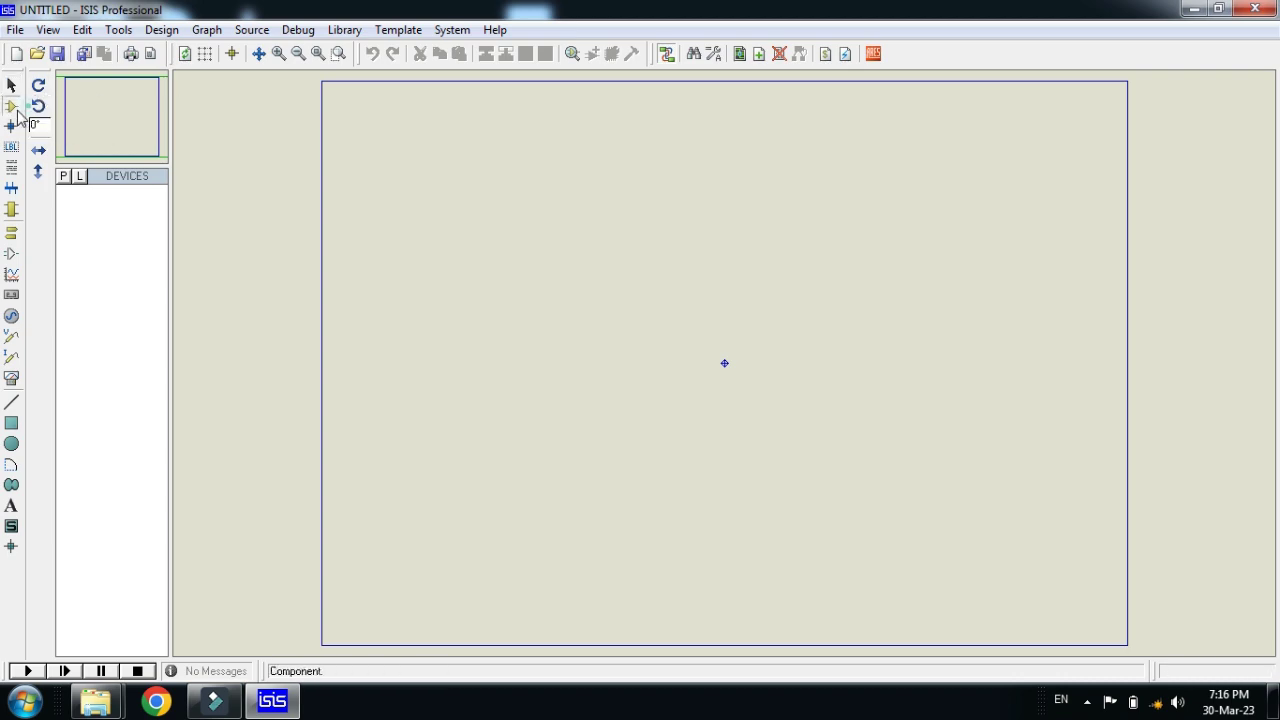
{"action": "left_click", "coordinate": [62, 177]}
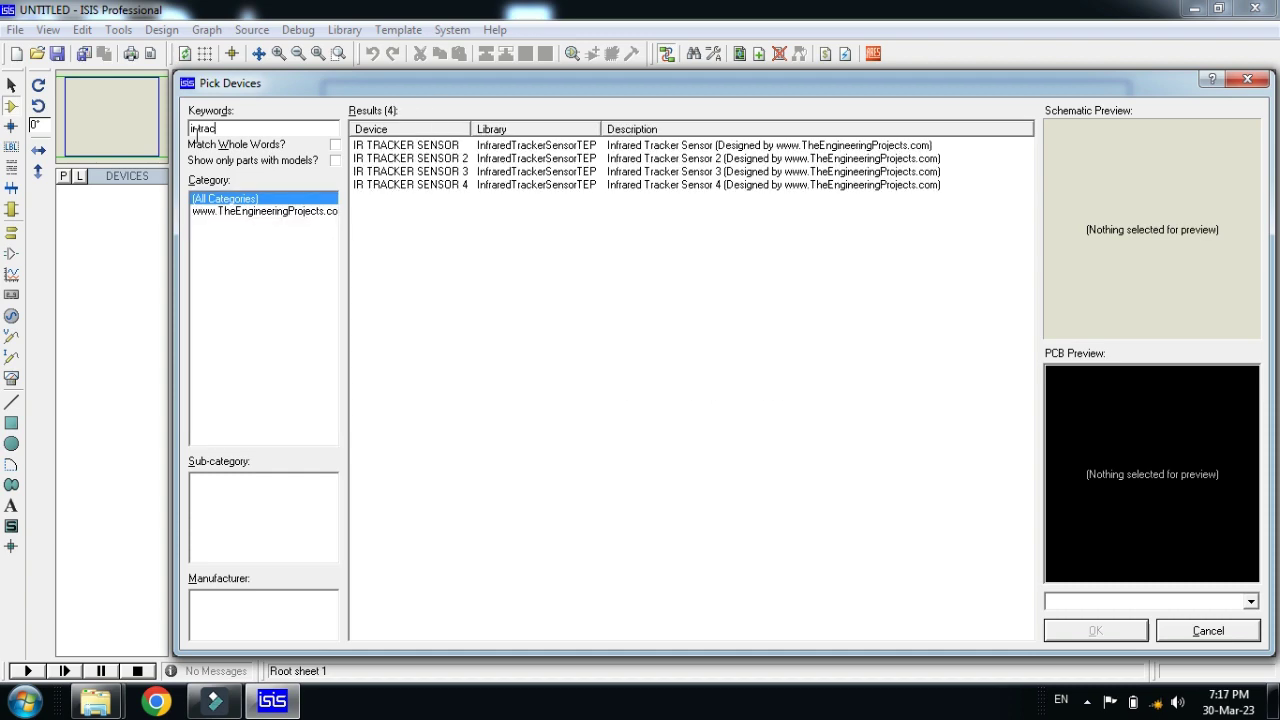
{"action": "left_click", "coordinate": [455, 160]}
{"action": "left_click", "coordinate": [452, 172]}
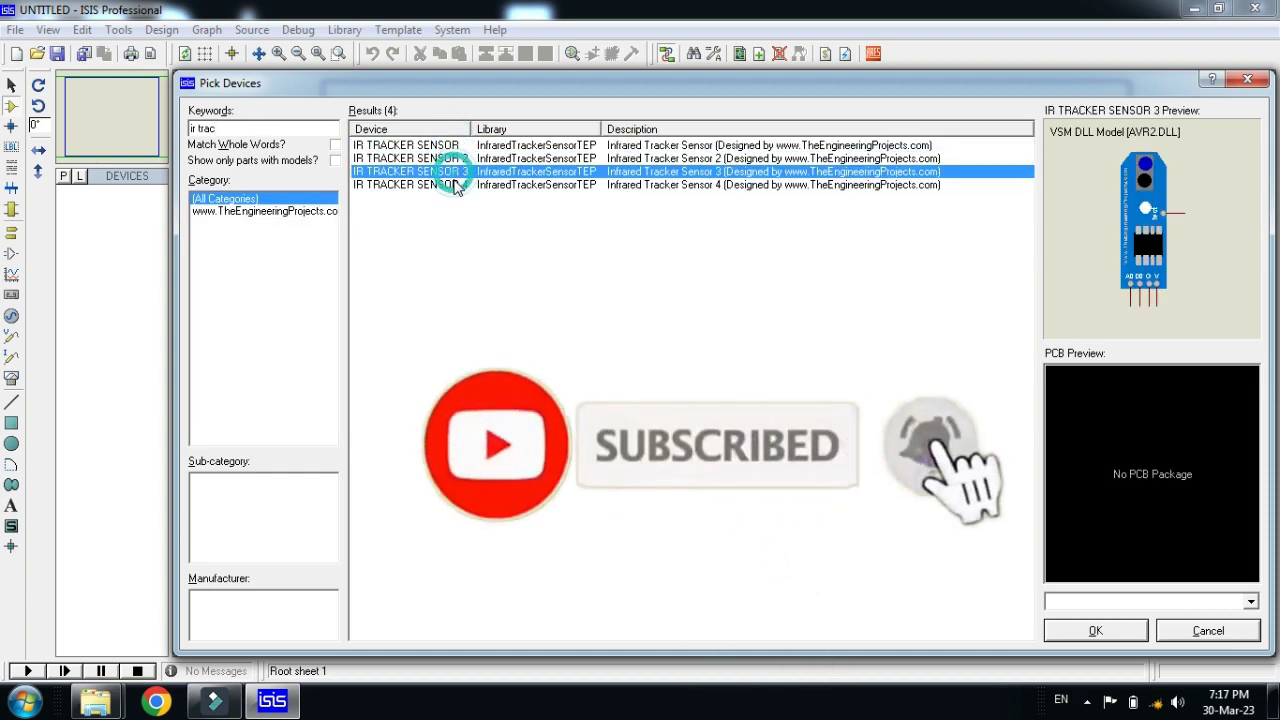
{"action": "left_click", "coordinate": [460, 186]}
{"action": "left_click", "coordinate": [455, 146]}
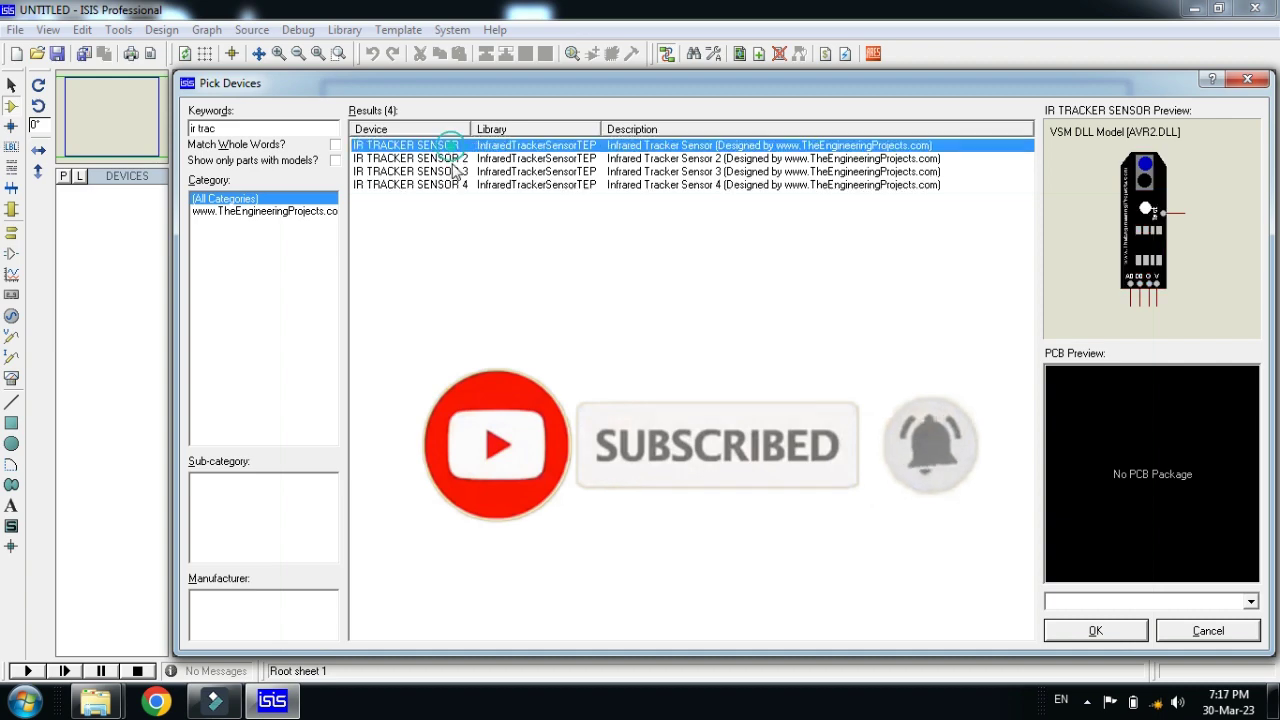
Add the red SENSOR 4, blue SENSOR 3 and black IR TRACKER SENSOR to the project.
{"action": "left_click", "coordinate": [455, 188]}
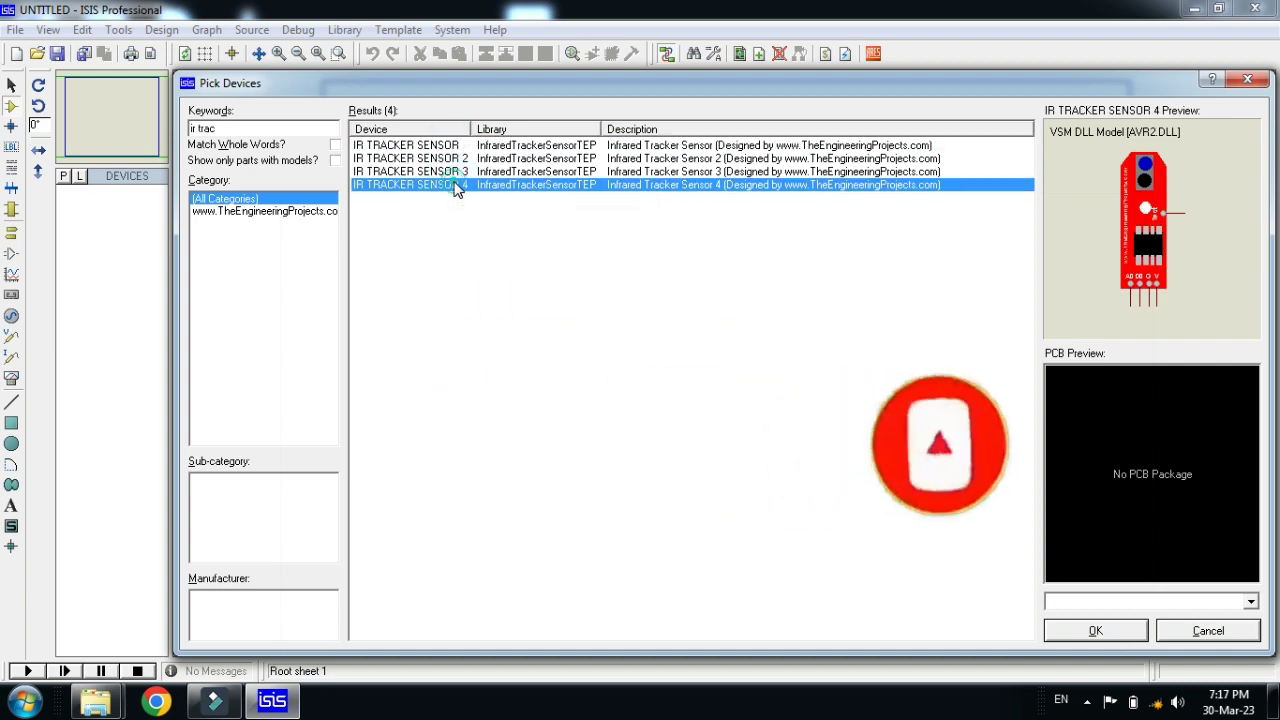
{"action": "double_click", "coordinate": [457, 188]}
{"action": "left_click", "coordinate": [450, 172]}
{"action": "double_click", "coordinate": [450, 159]}
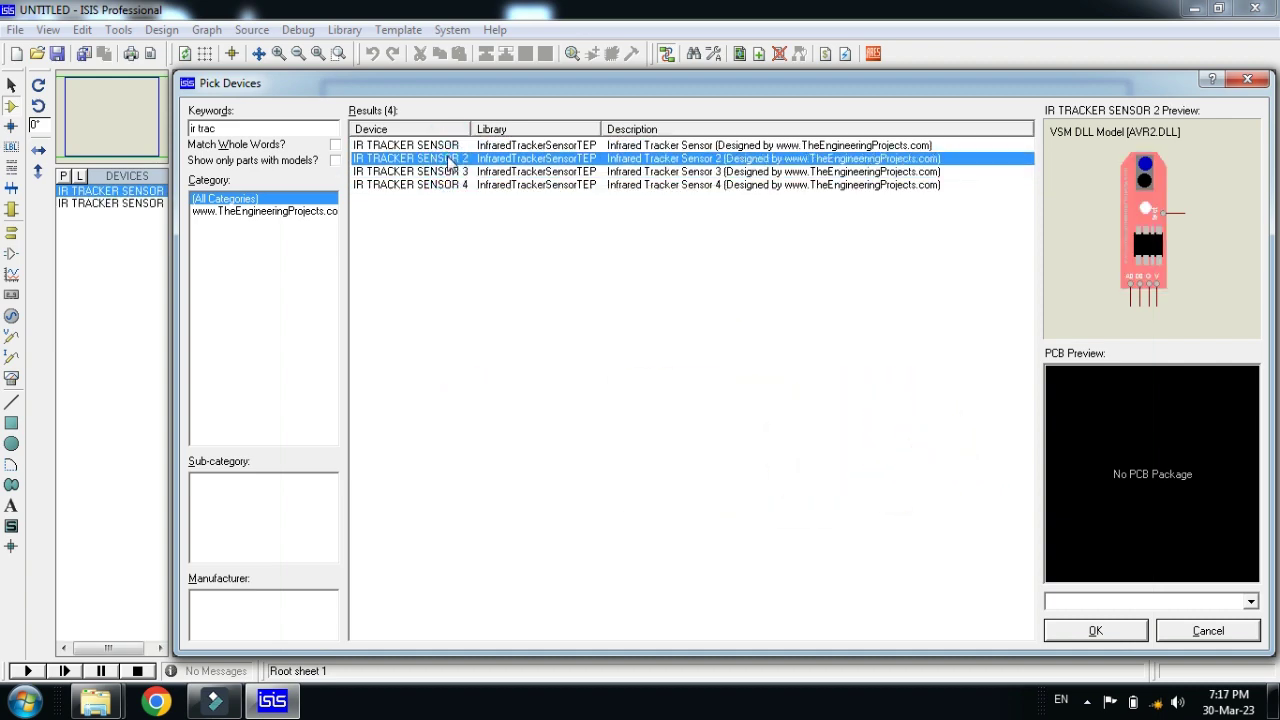
{"action": "left_click", "coordinate": [451, 146]}
{"action": "double_click", "coordinate": [451, 146]}
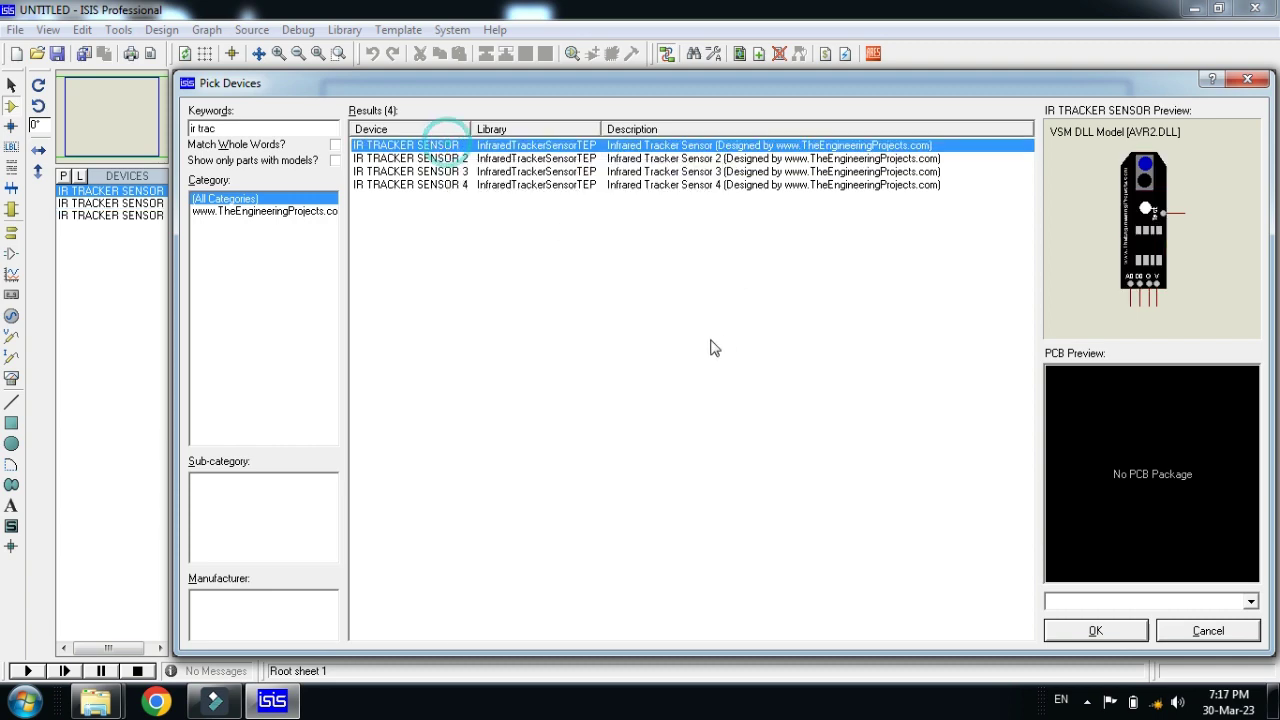
Select the red IR TRACKER SENSOR 4 and place it near the sheet centre.
{"action": "left_click", "coordinate": [1096, 630]}
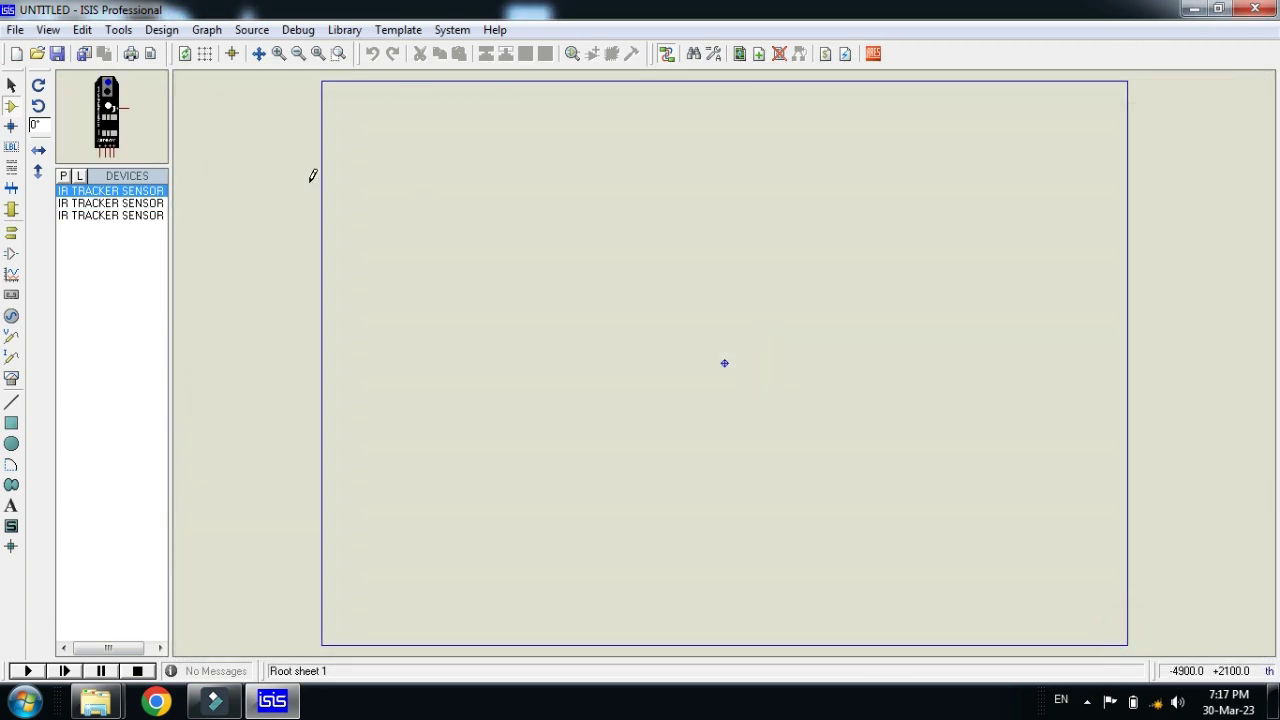
{"action": "left_click", "coordinate": [131, 204]}
{"action": "left_click", "coordinate": [145, 215]}
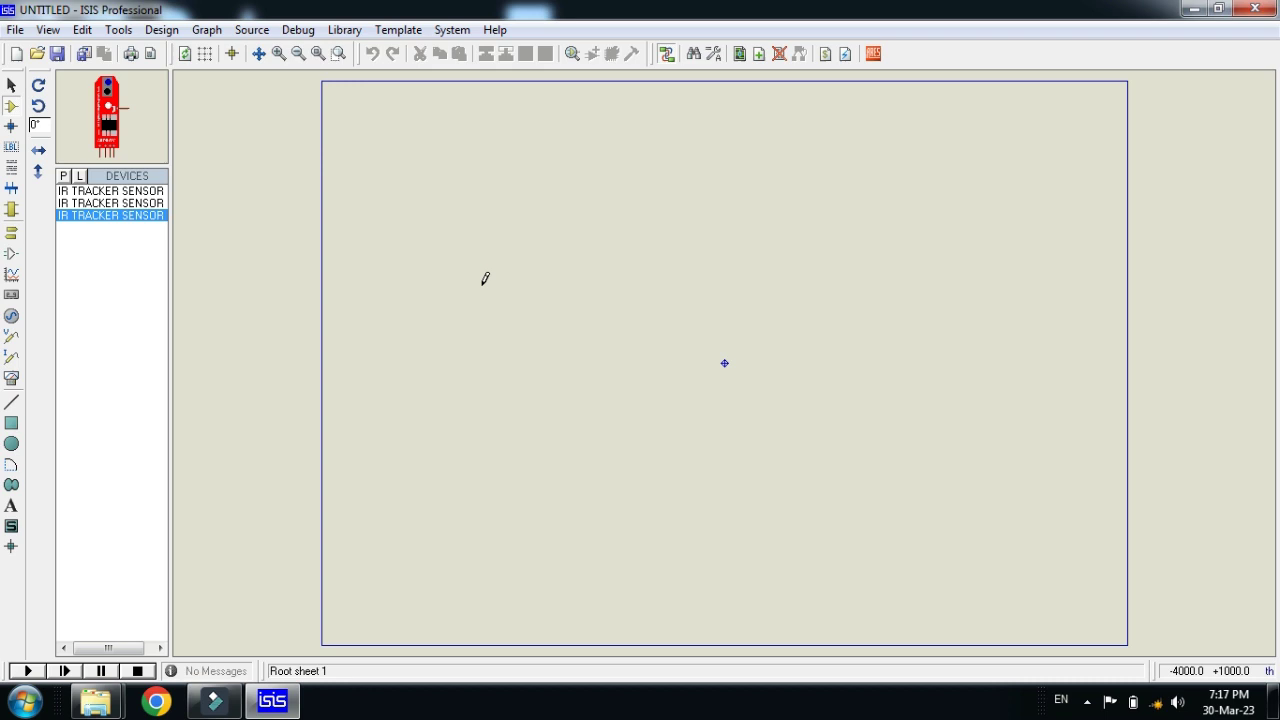
{"action": "left_click", "coordinate": [554, 291]}
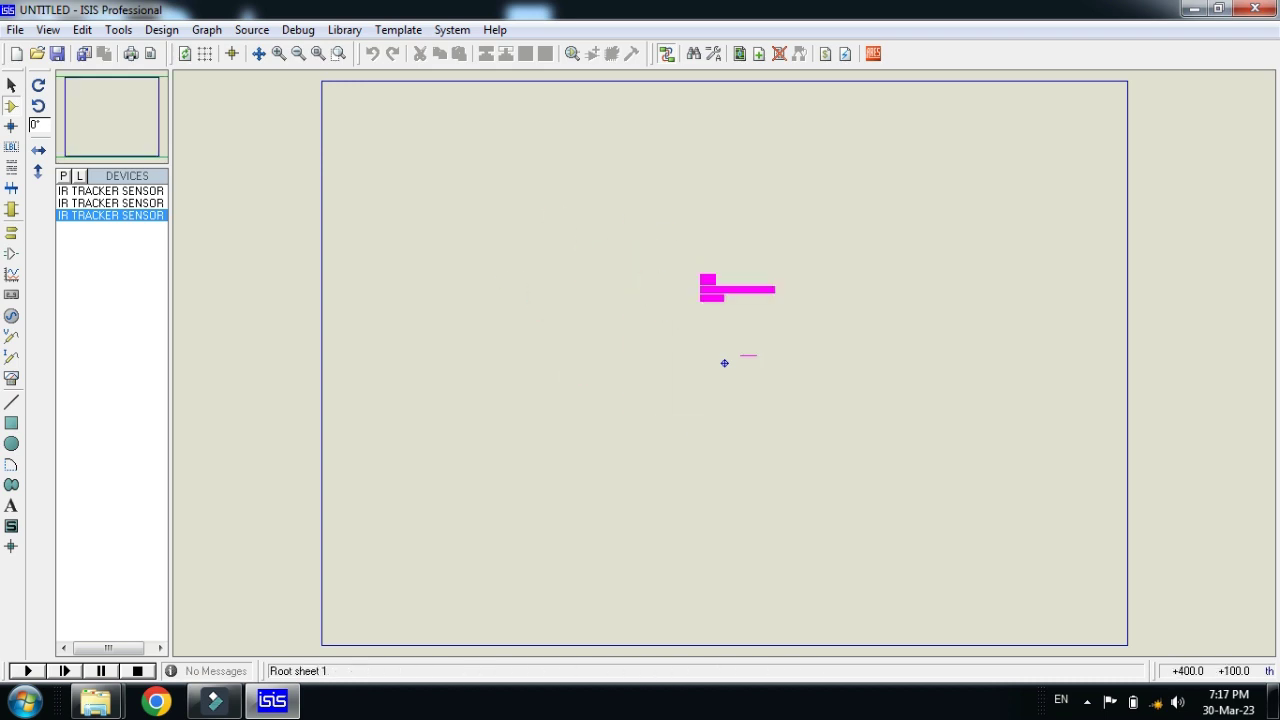
{"action": "left_click", "coordinate": [758, 346]}
Zoom in to inspect the placed red sensor IR1, then zoom back out slightly.
{"action": "scroll", "coordinate": [740, 350], "scroll_direction": "up", "scroll_amount": 3}
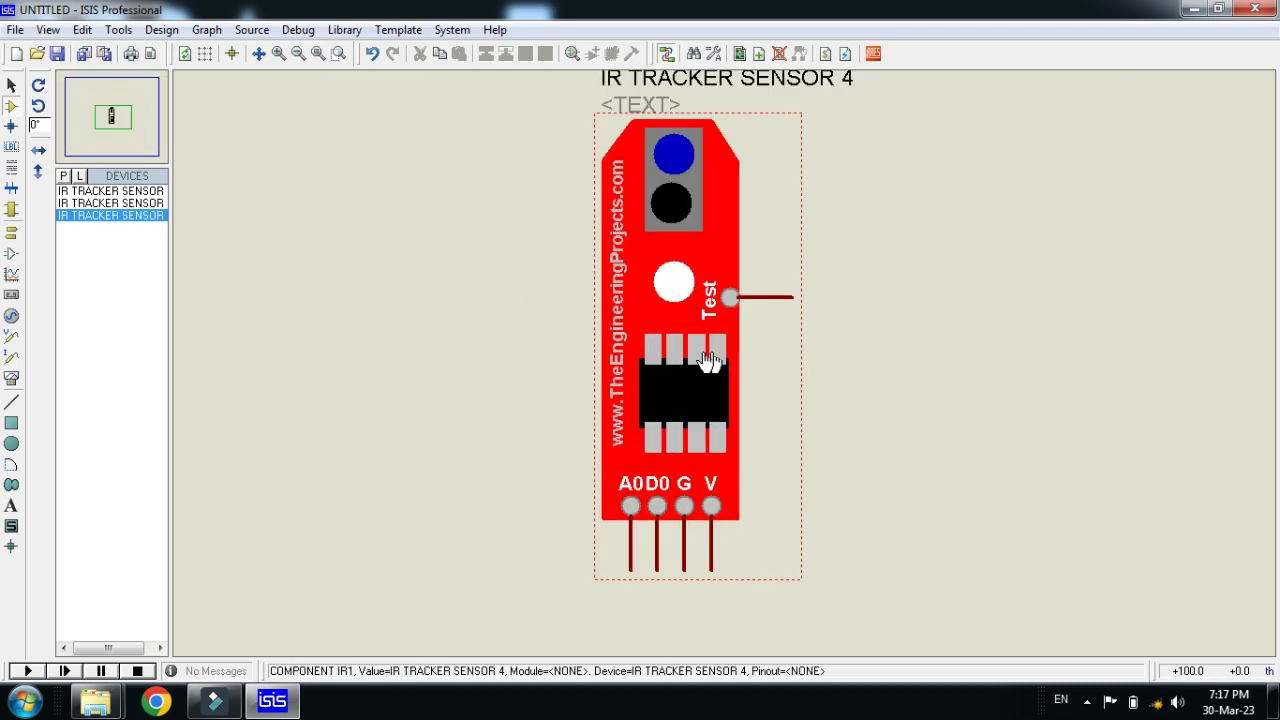
{"action": "scroll", "coordinate": [725, 480], "scroll_direction": "up", "scroll_amount": 1}
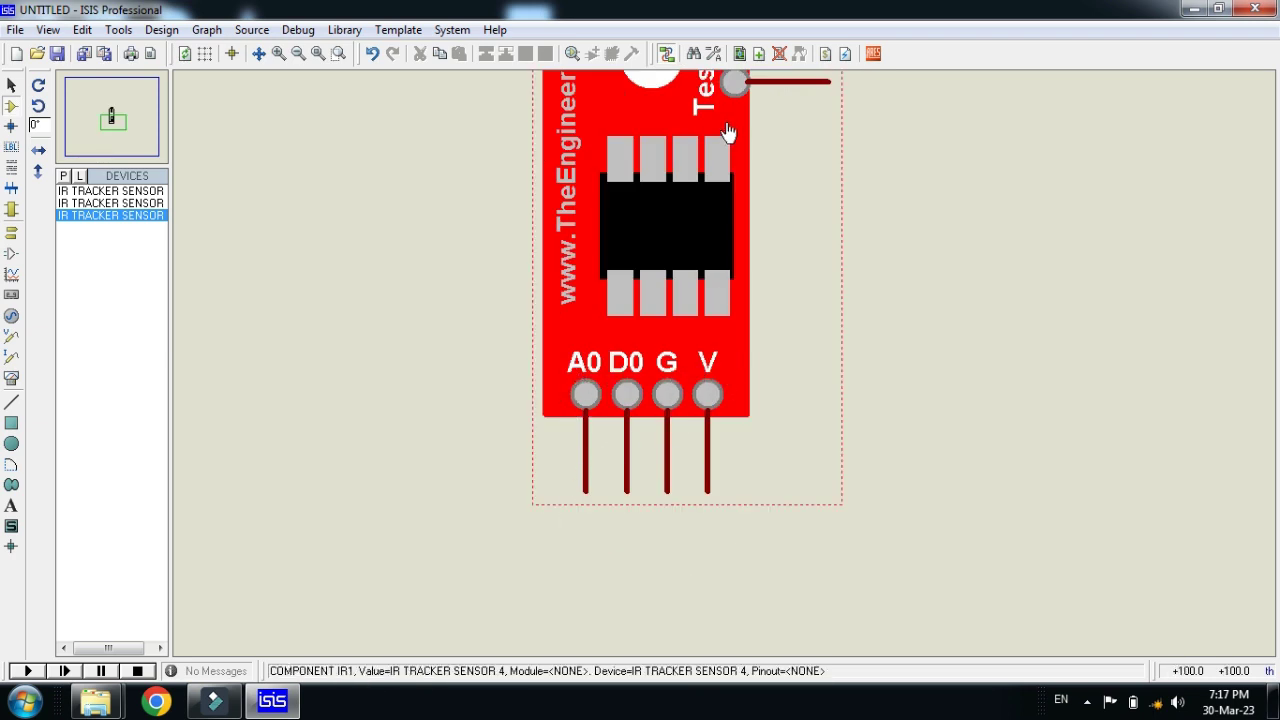
{"action": "scroll", "coordinate": [983, 220], "scroll_direction": "down", "scroll_amount": 1}
{"action": "scroll", "coordinate": [994, 240], "scroll_direction": "up", "scroll_amount": 1}
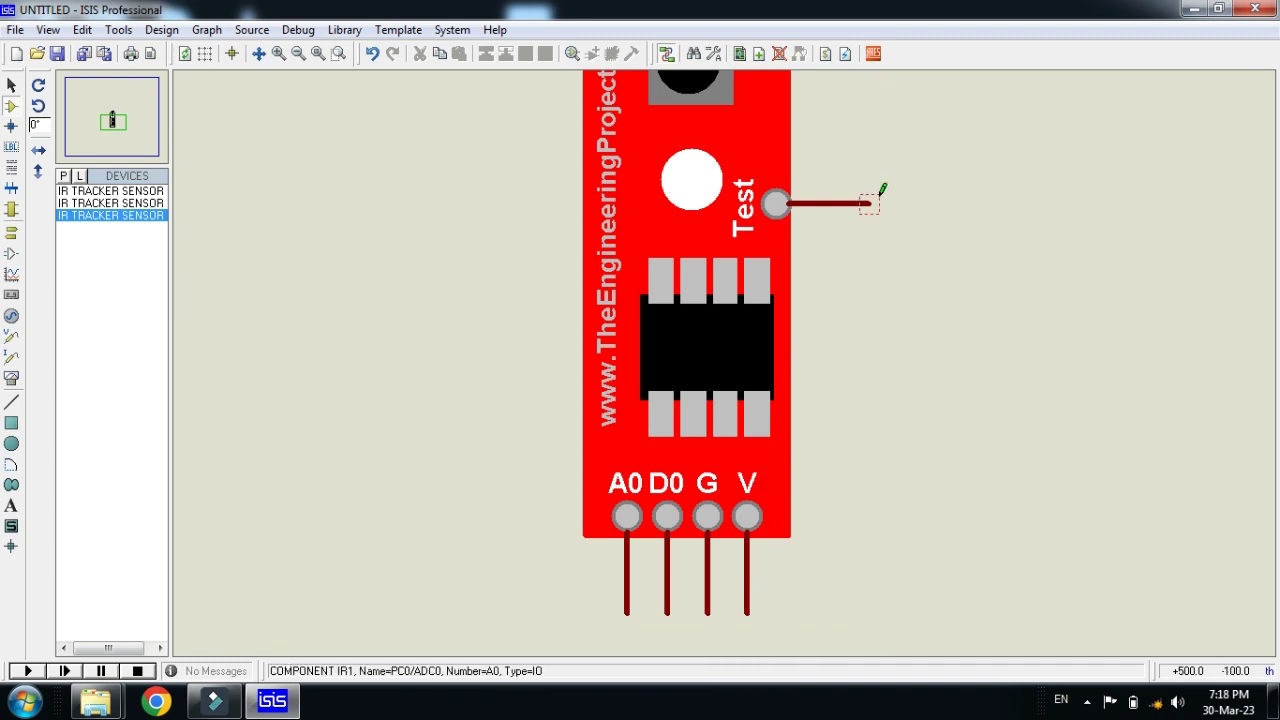
{"action": "key", "text": "F7"}
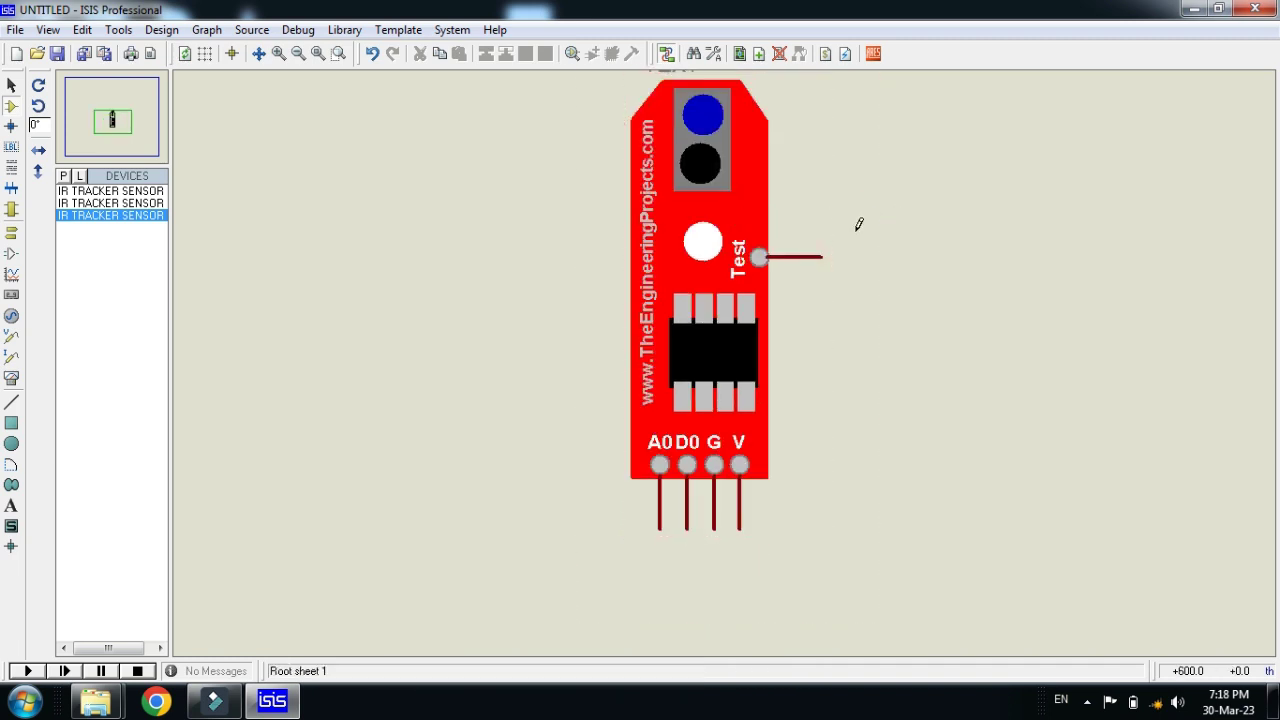
{"action": "left_click", "coordinate": [749, 217]}
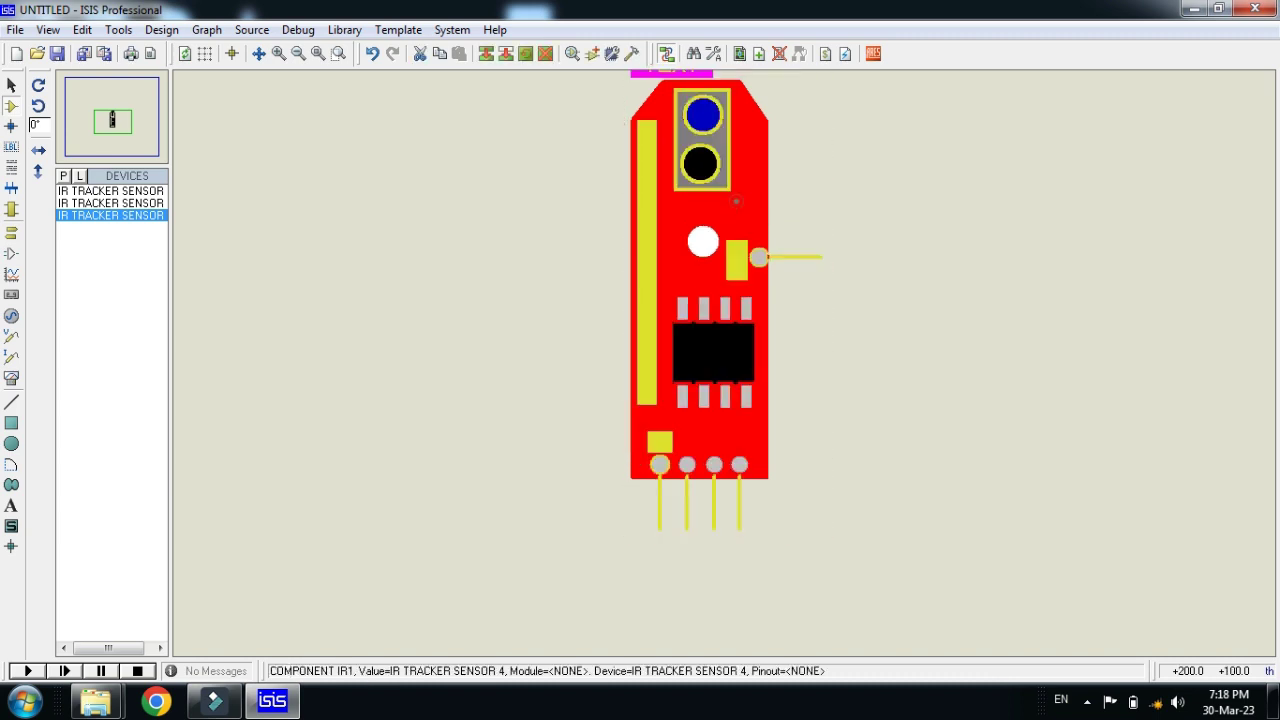
{"action": "left_click", "coordinate": [946, 311]}
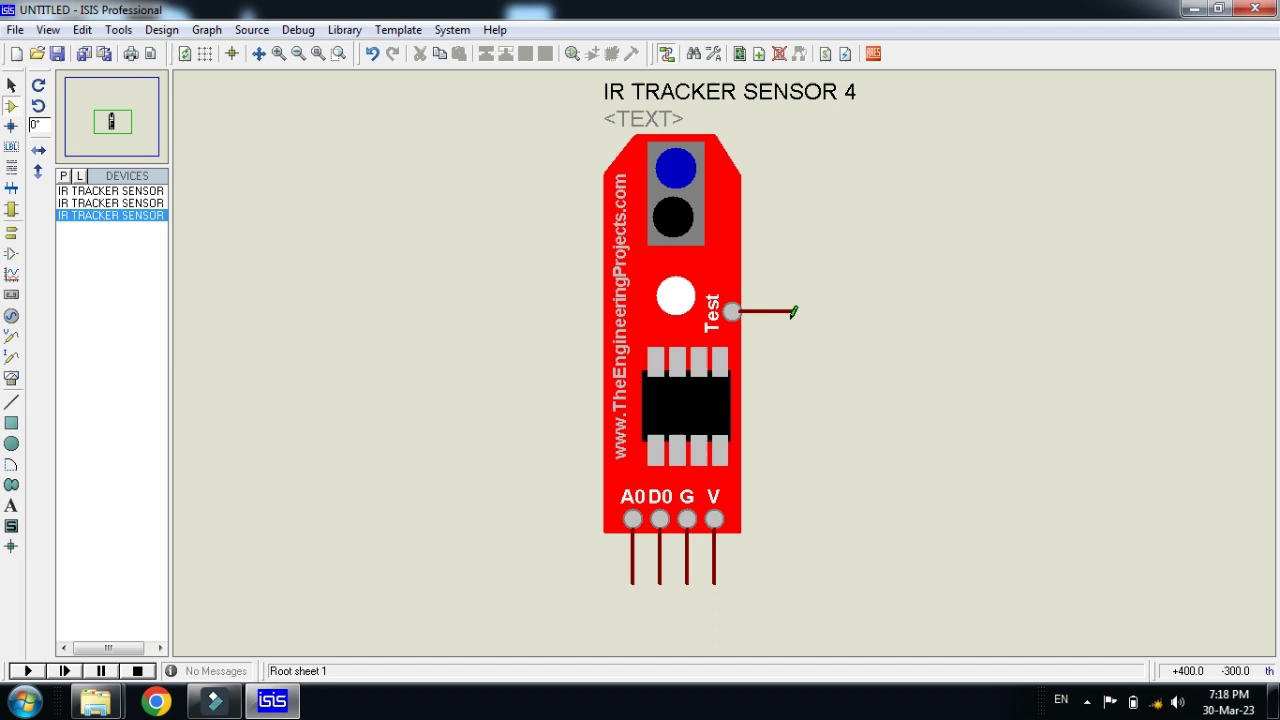
Place the blue SENSOR 3 right and the black sensor left of the red board.
{"action": "left_click", "coordinate": [105, 203]}
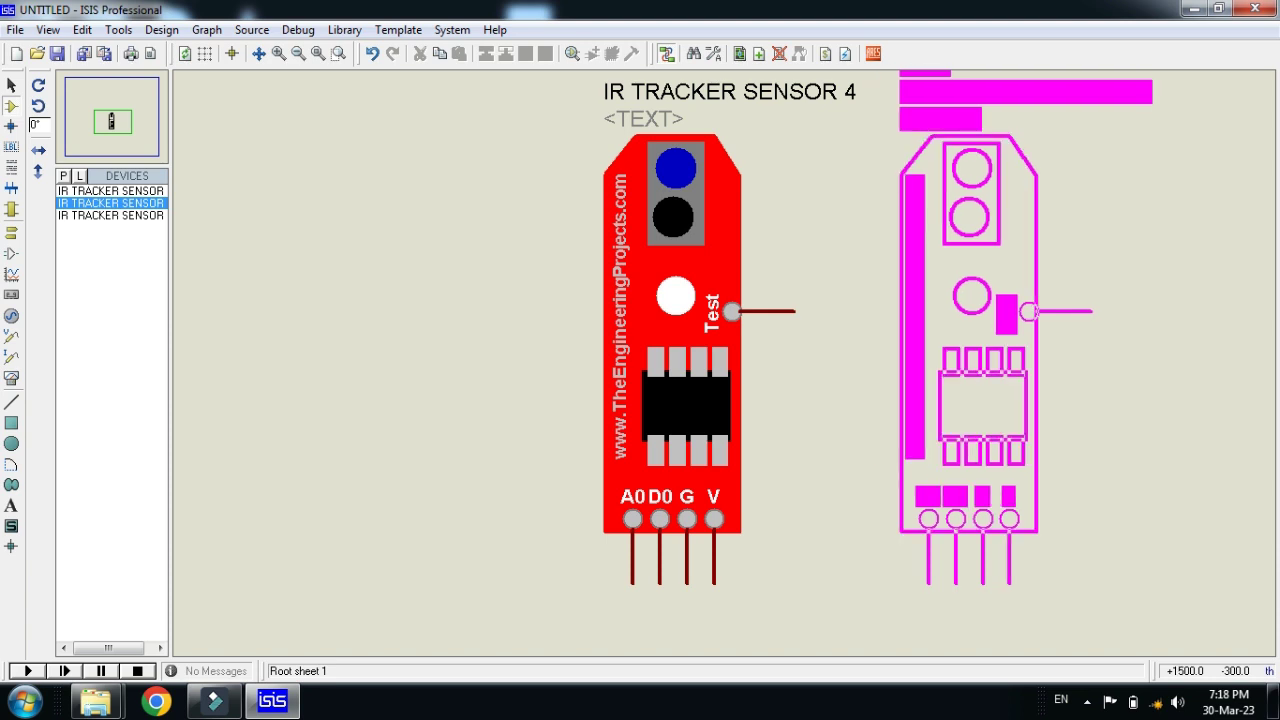
{"action": "left_click", "coordinate": [1086, 318]}
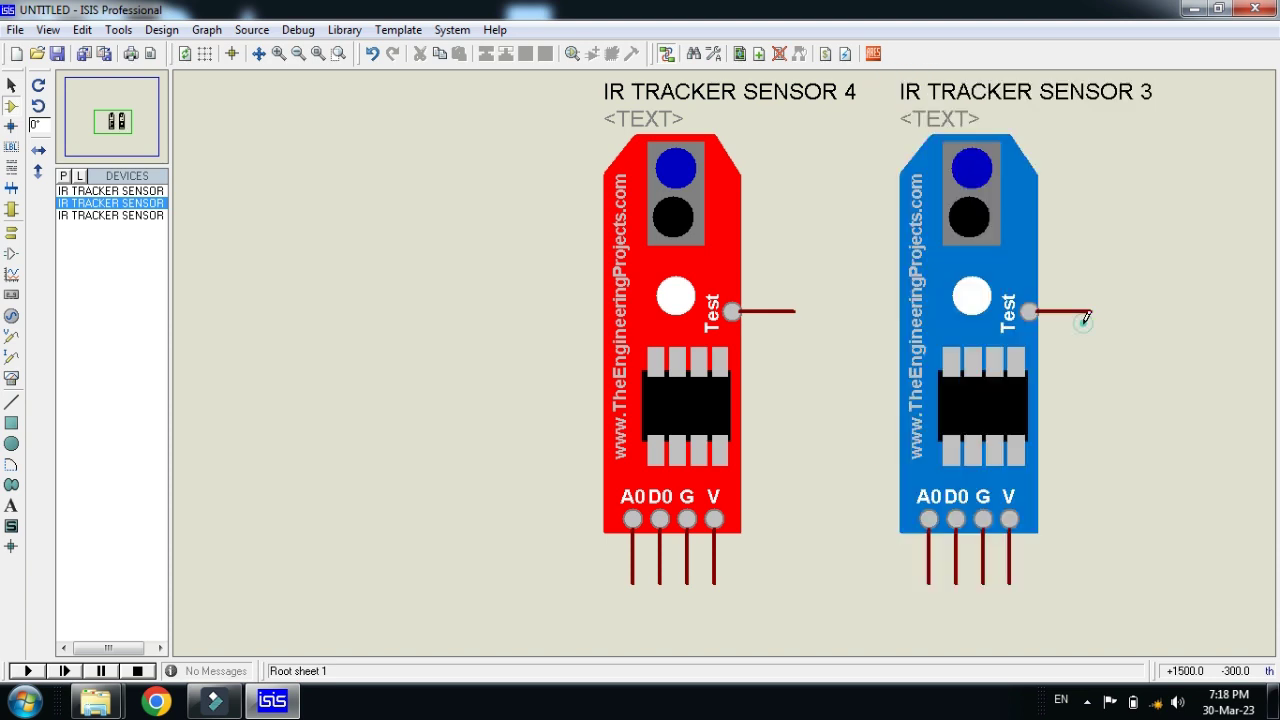
{"action": "left_click", "coordinate": [105, 190]}
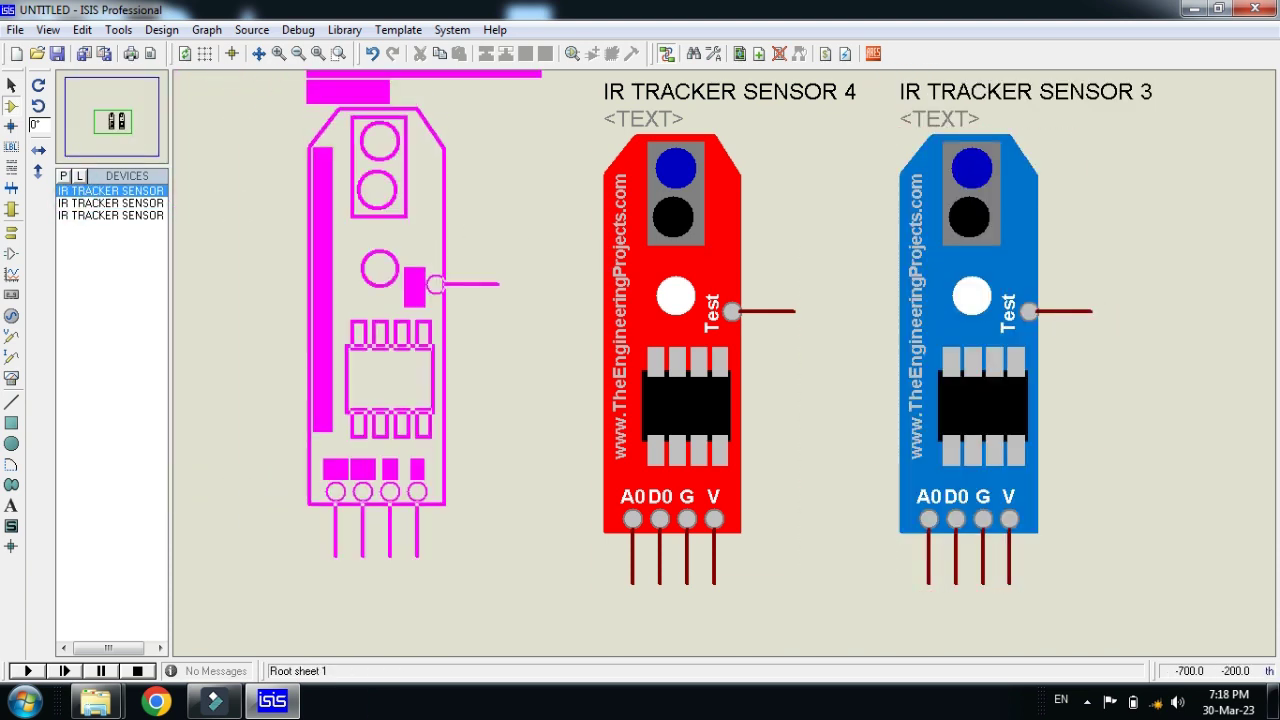
{"action": "left_click", "coordinate": [516, 308]}
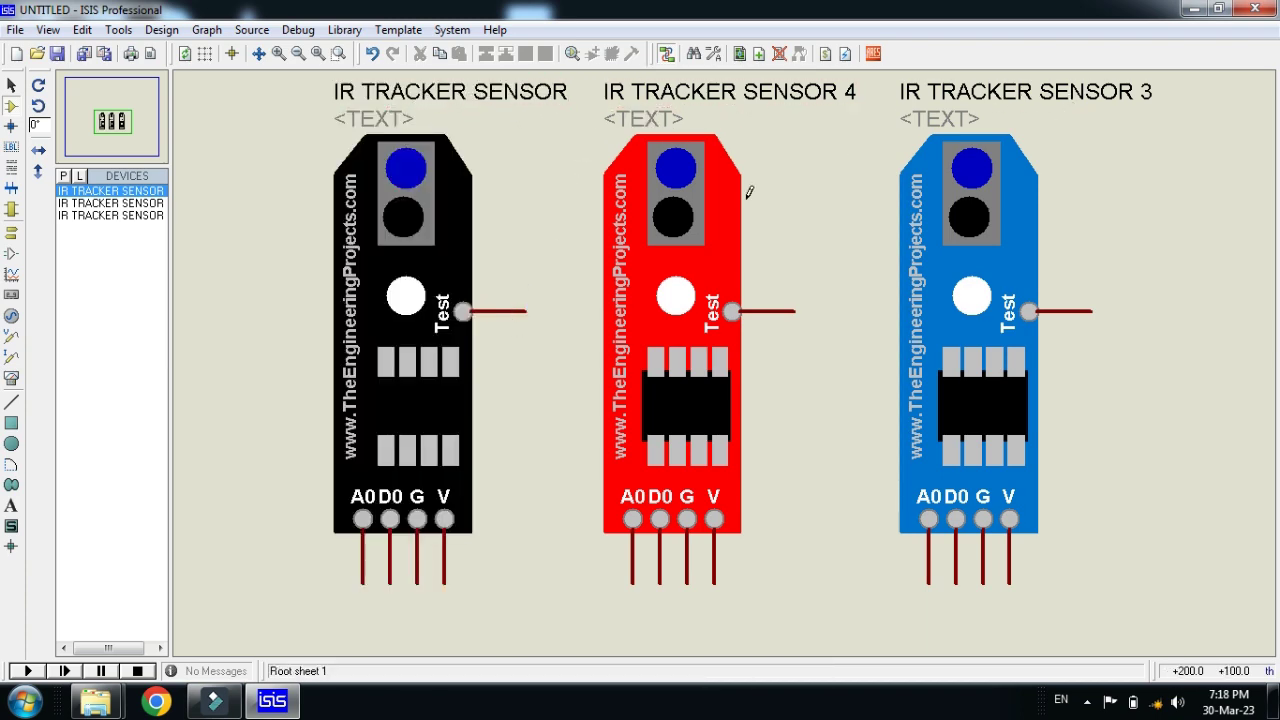
{"action": "left_click", "coordinate": [110, 122]}
{"action": "left_click", "coordinate": [112, 118]}
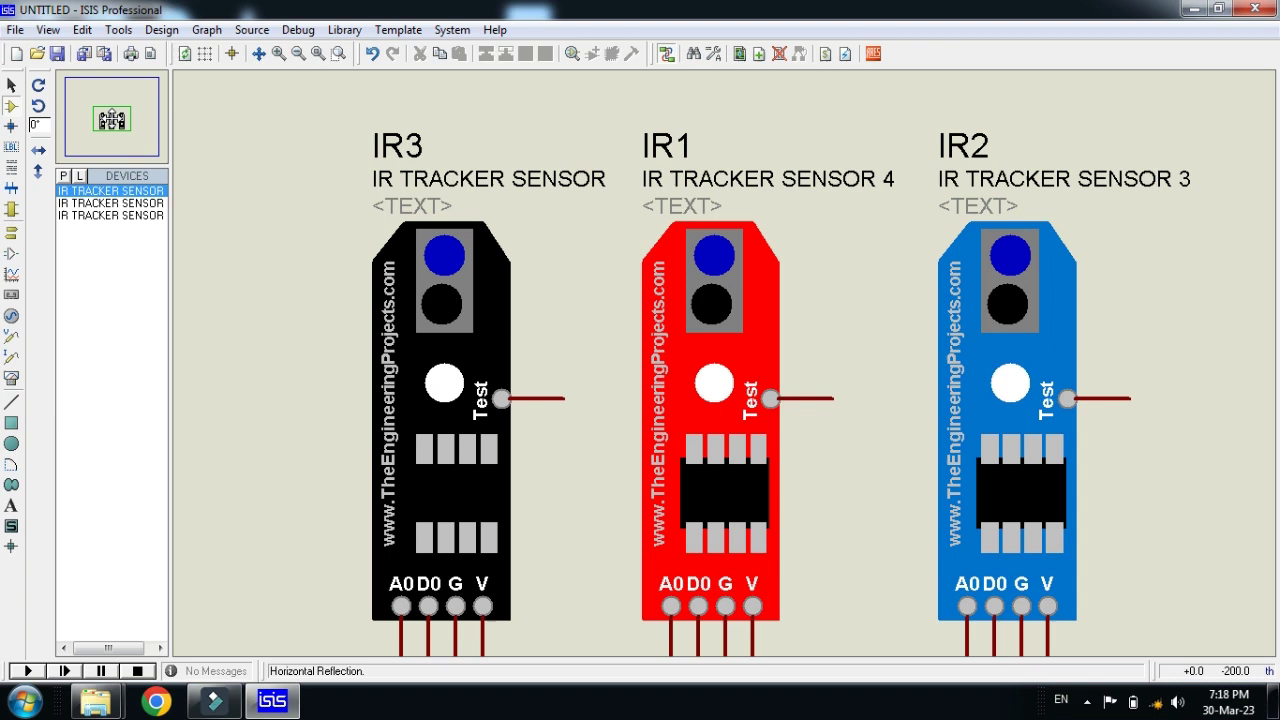